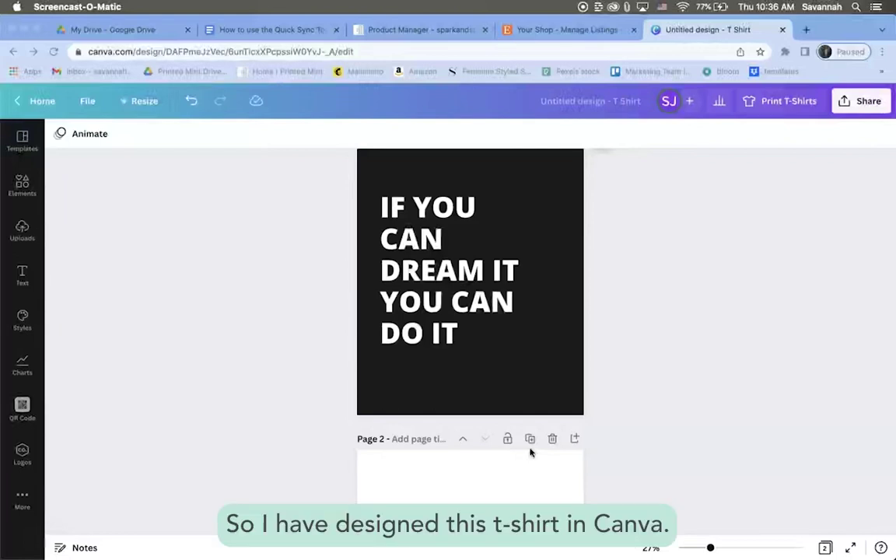
- Review both Canva tee pages, white text on black and black text on white
{"action": "scroll", "coordinate": [667, 429], "scroll_direction": "up", "scroll_amount": 3}
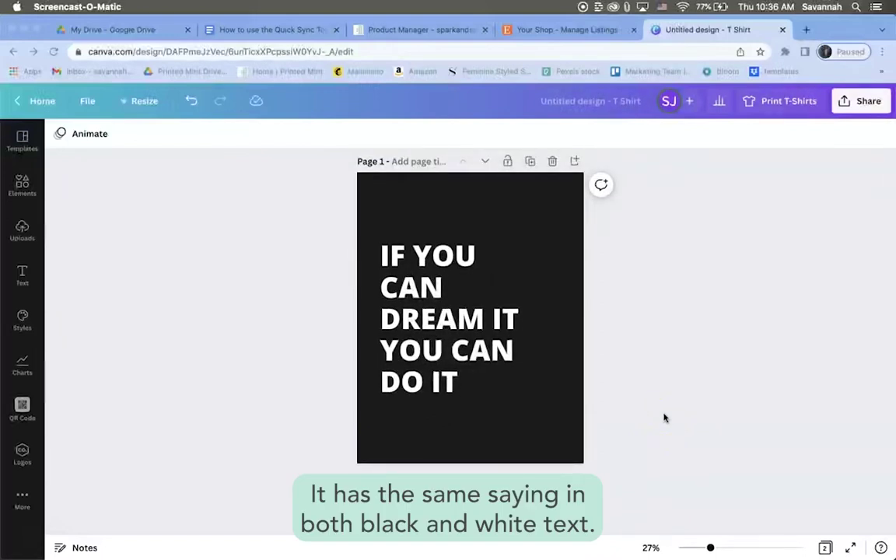
{"action": "scroll", "coordinate": [664, 418], "scroll_direction": "down", "scroll_amount": 5}
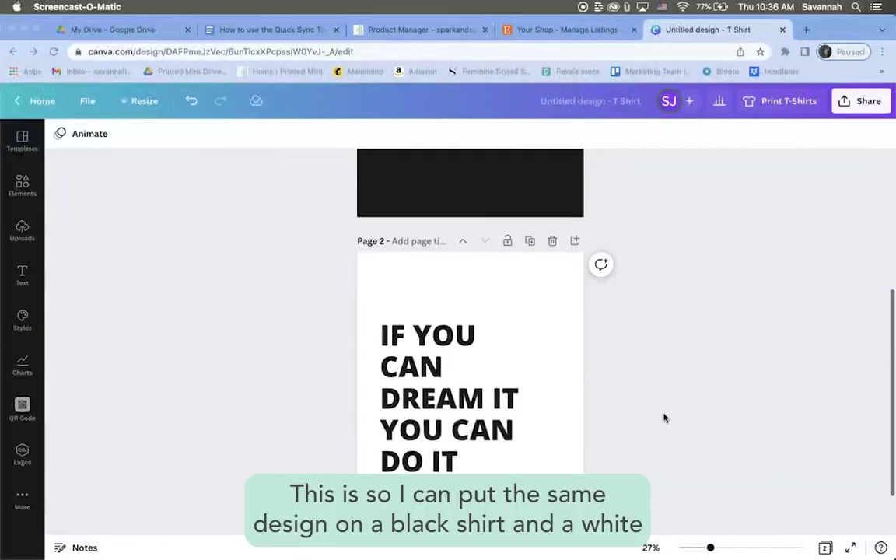
{"action": "scroll", "coordinate": [664, 419], "scroll_direction": "up", "scroll_amount": 6}
{"action": "scroll", "coordinate": [664, 419], "scroll_direction": "down", "scroll_amount": 1}
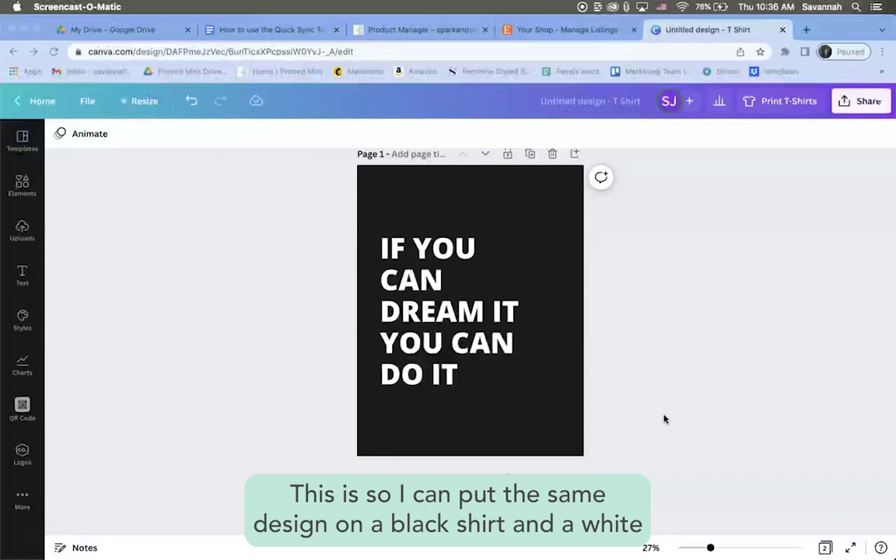
{"action": "scroll", "coordinate": [664, 418], "scroll_direction": "down", "scroll_amount": 4}
{"action": "left_click", "coordinate": [676, 413]}
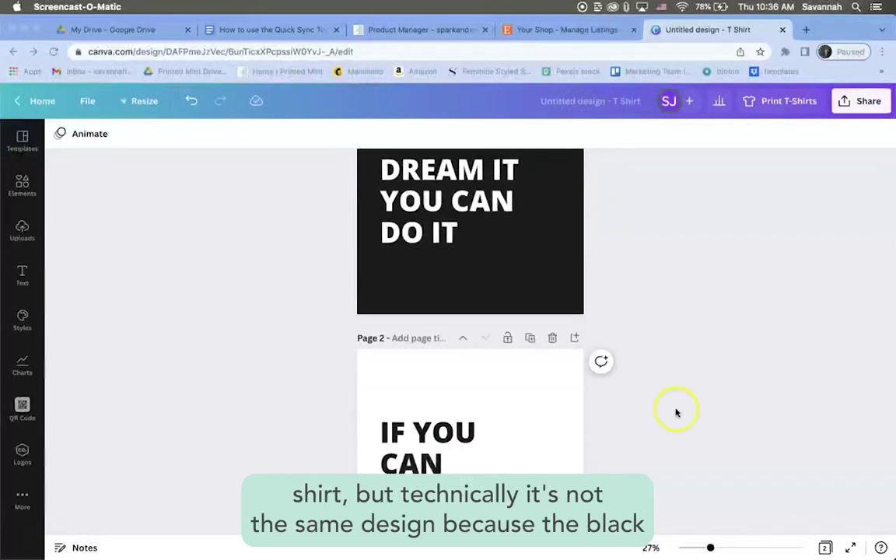
{"action": "scroll", "coordinate": [675, 413], "scroll_direction": "up", "scroll_amount": 3}
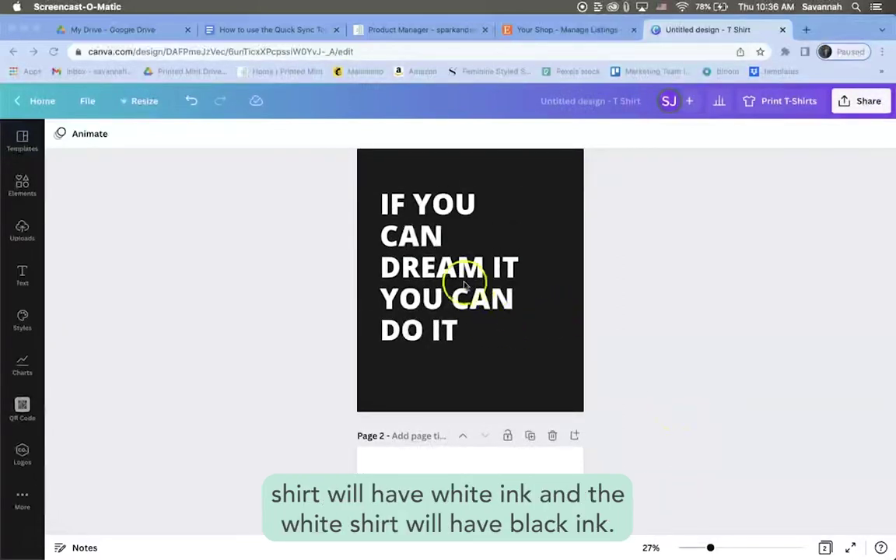
{"action": "scroll", "coordinate": [560, 457], "scroll_direction": "down", "scroll_amount": 5}
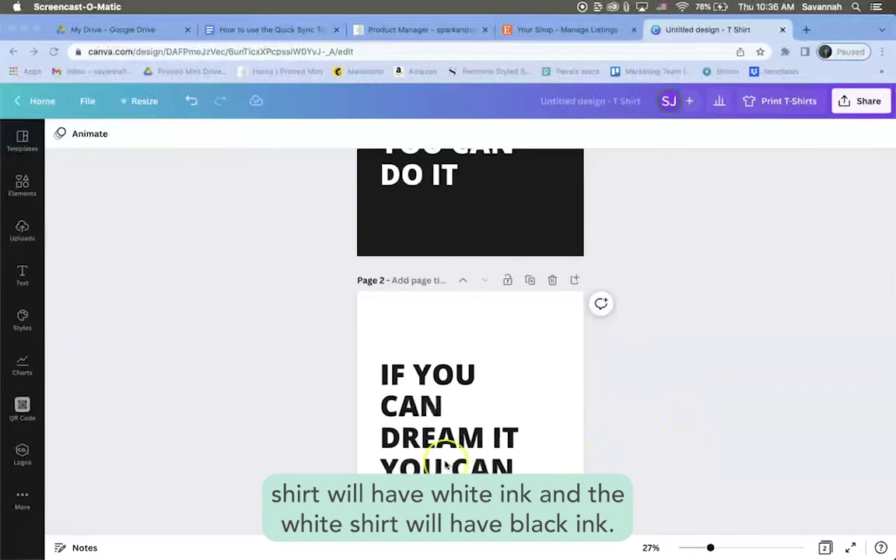
{"action": "scroll", "coordinate": [446, 464], "scroll_direction": "down", "scroll_amount": 1}
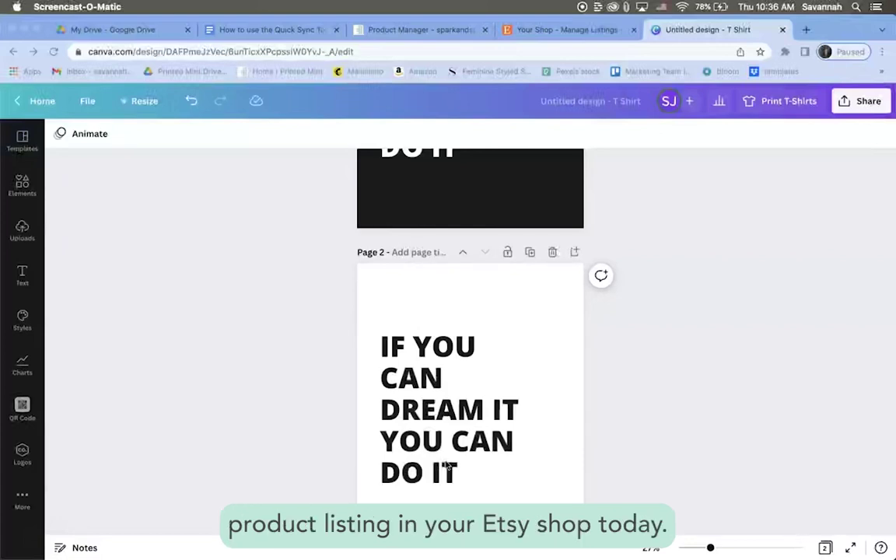
{"action": "scroll", "coordinate": [446, 464], "scroll_direction": "down", "scroll_amount": 2}
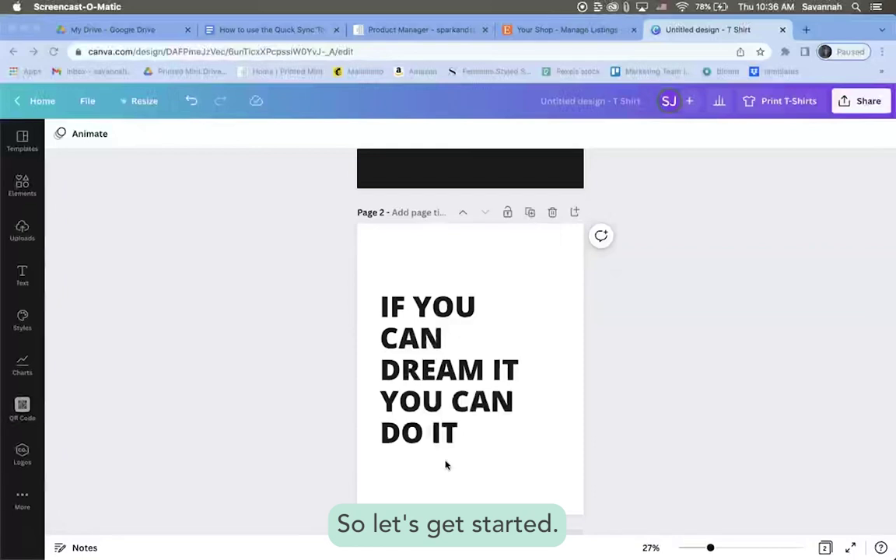
{"action": "scroll", "coordinate": [446, 465], "scroll_direction": "up", "scroll_amount": 6}
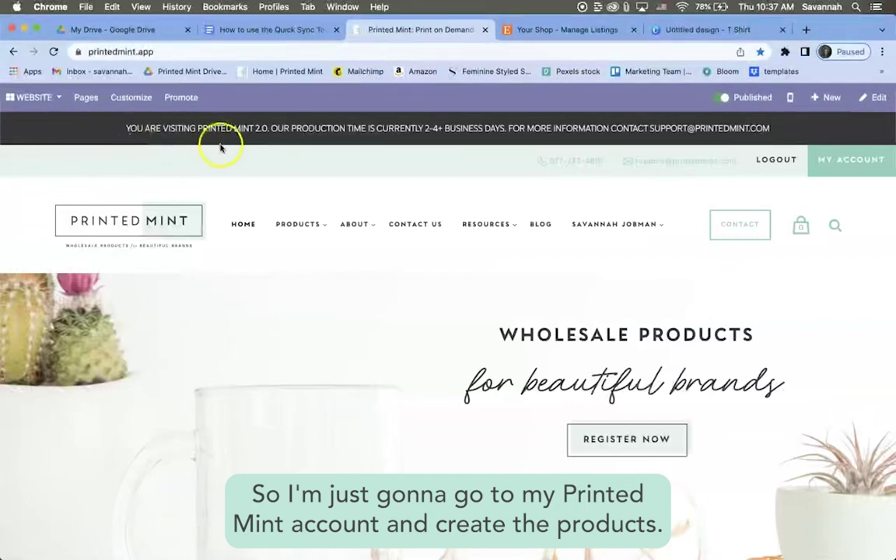
- Place the IF YOU CAN DREAM IT design on a black Bella Canvas Unisex Tee 3001 front
{"action": "left_click", "coordinate": [290, 342]}
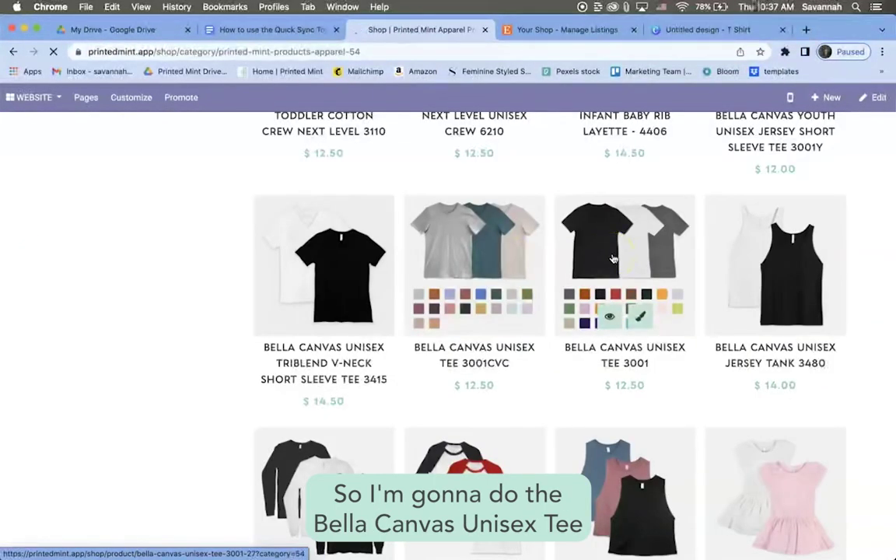
{"action": "left_click", "coordinate": [613, 258]}
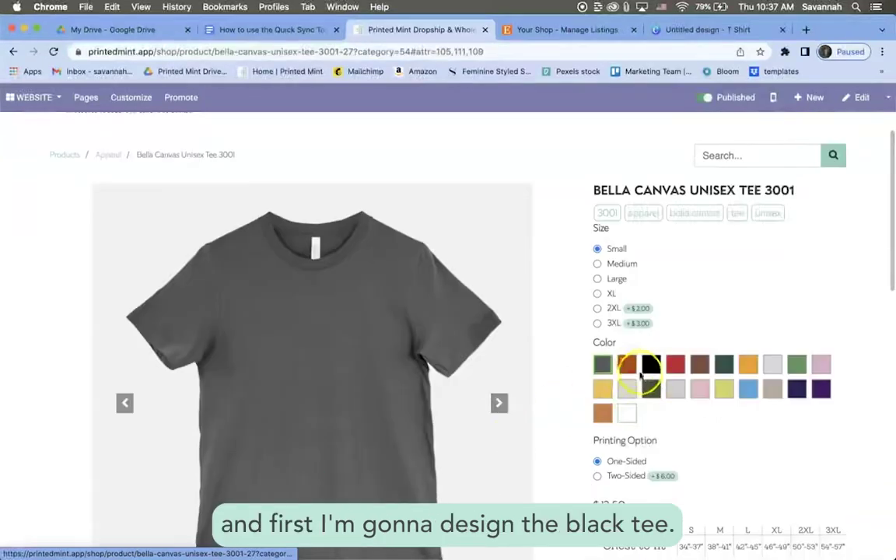
{"action": "left_click", "coordinate": [699, 414]}
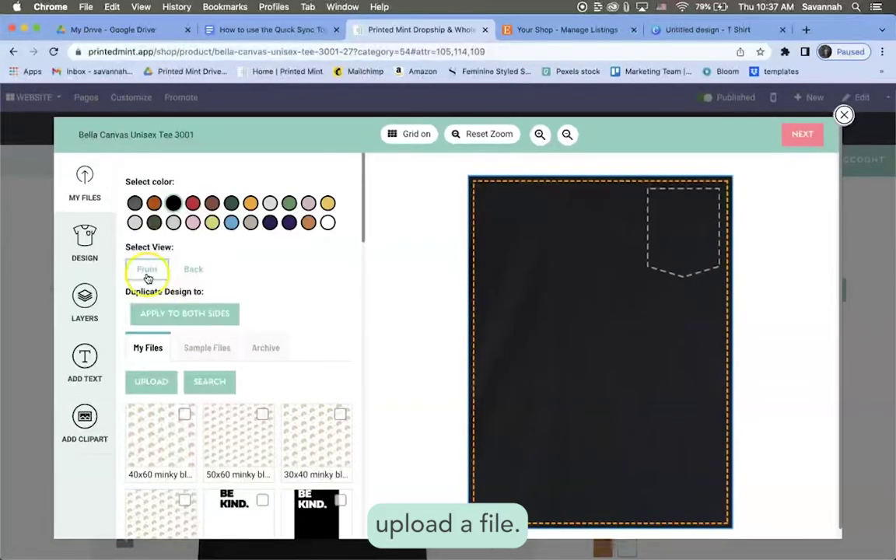
{"action": "left_click", "coordinate": [151, 381]}
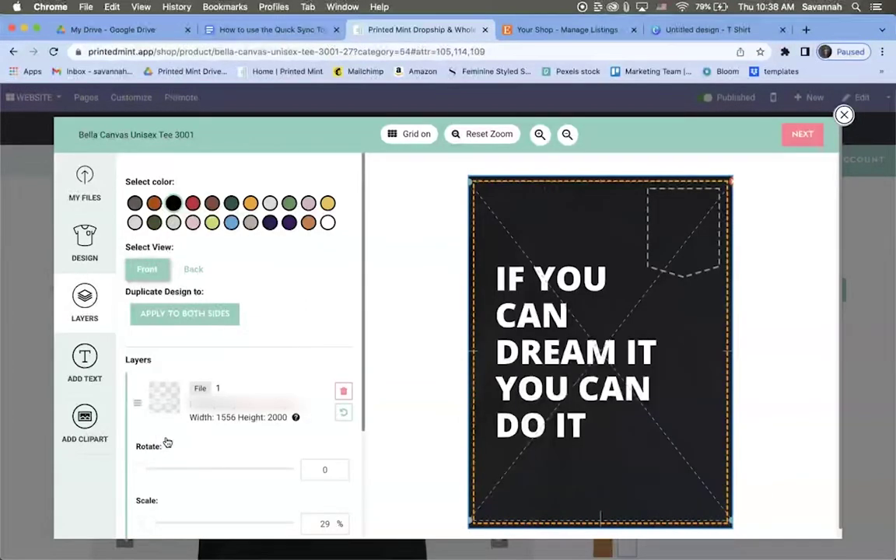
{"action": "scroll", "coordinate": [492, 403], "scroll_direction": "down", "scroll_amount": 1}
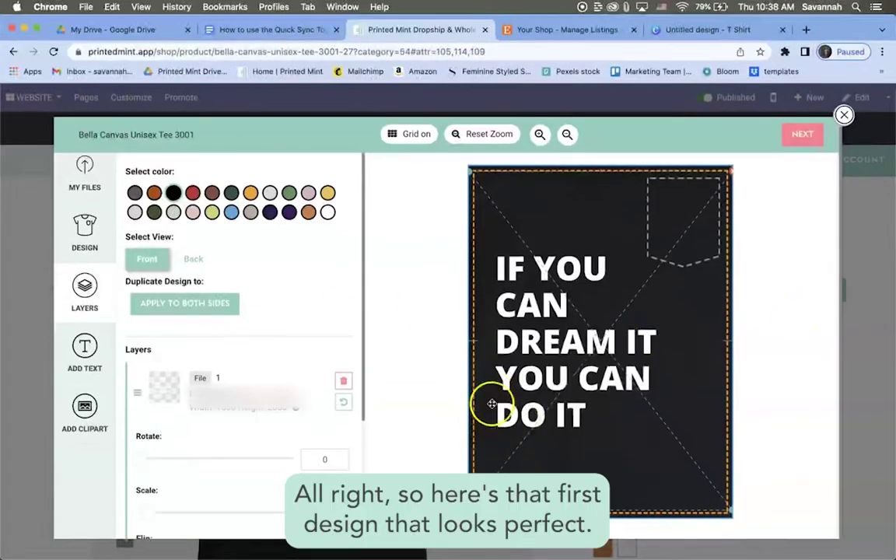
{"action": "left_click", "coordinate": [802, 138]}
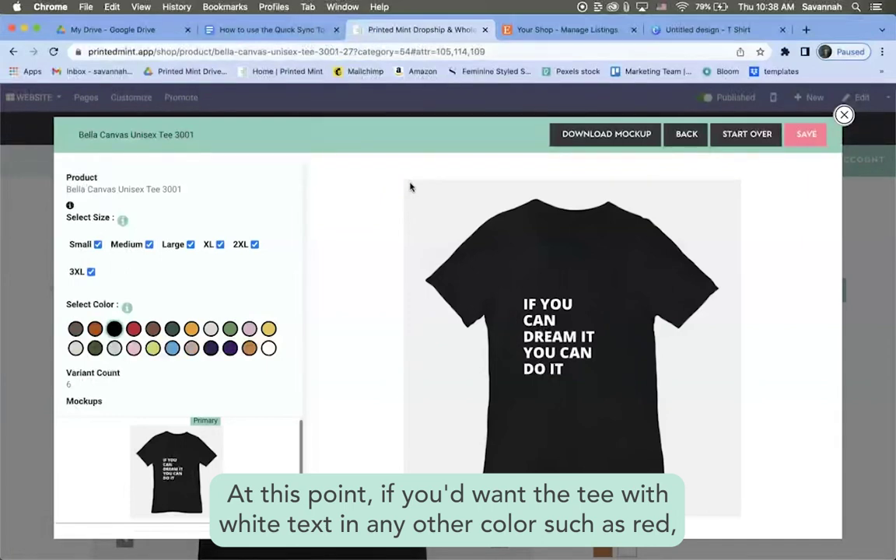
- Try red and turquoise, keep only black (6 variants), and download black mockups.zip
{"action": "left_click", "coordinate": [134, 329]}
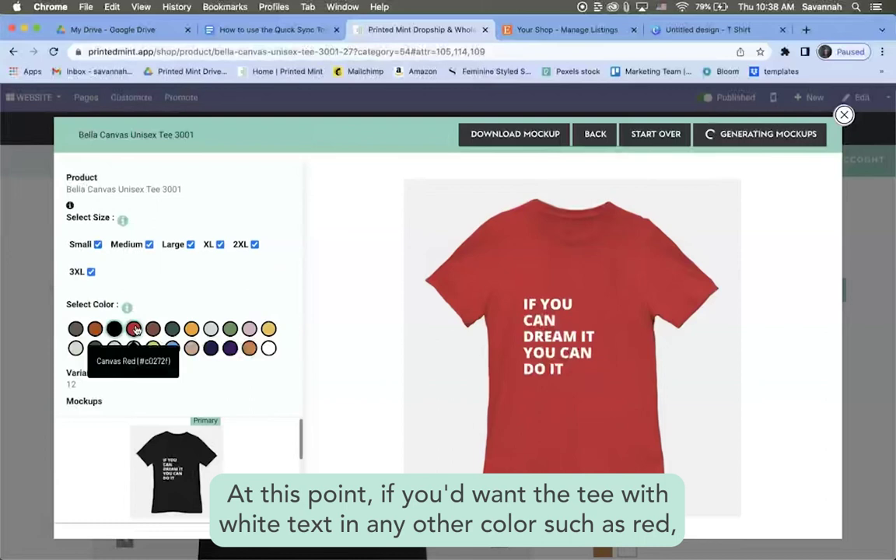
{"action": "left_click", "coordinate": [173, 349]}
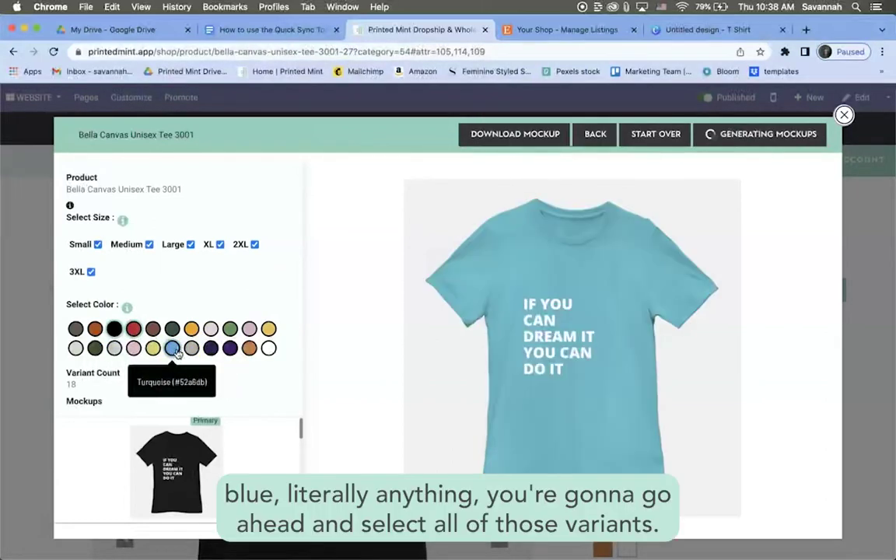
{"action": "left_click", "coordinate": [137, 331]}
{"action": "left_click", "coordinate": [137, 331]}
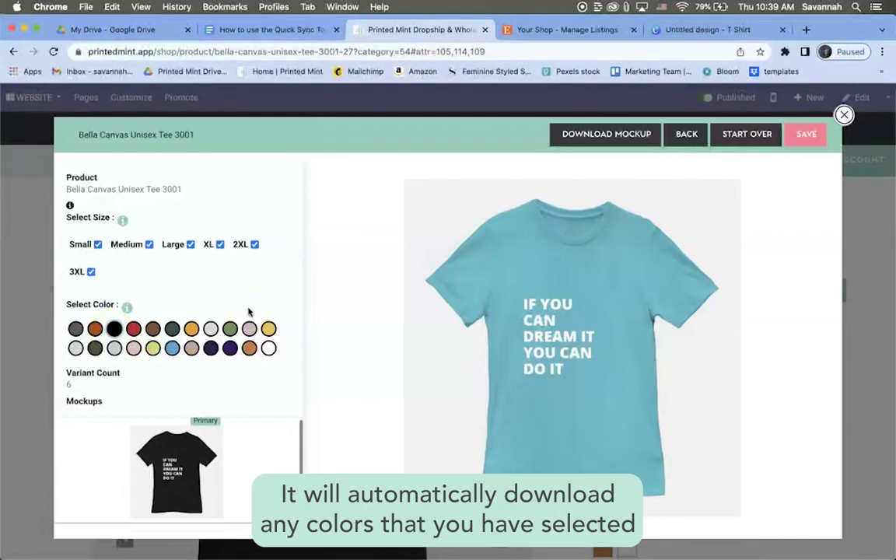
{"action": "left_click", "coordinate": [805, 149]}
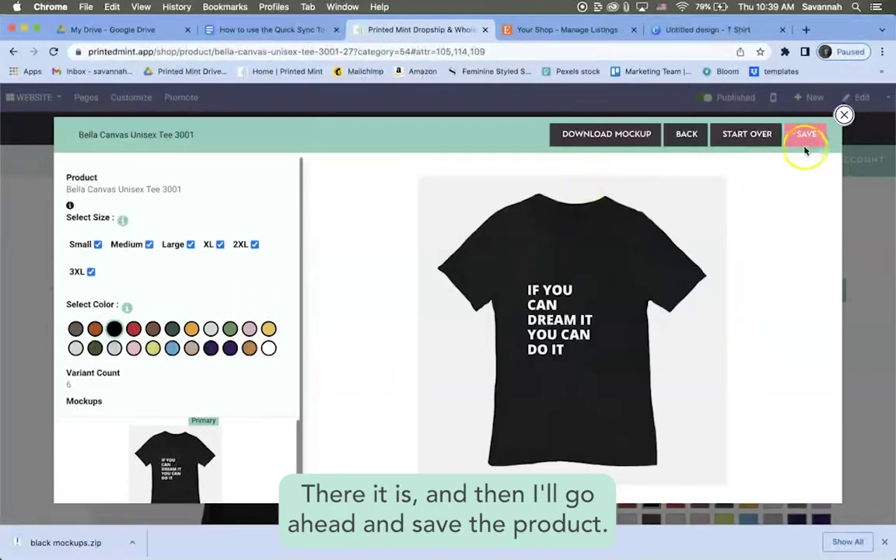
- Save the product as 'Black if you can dream it Bella Canvas Unisex Tee 3001' and review it
{"action": "left_click", "coordinate": [806, 143]}
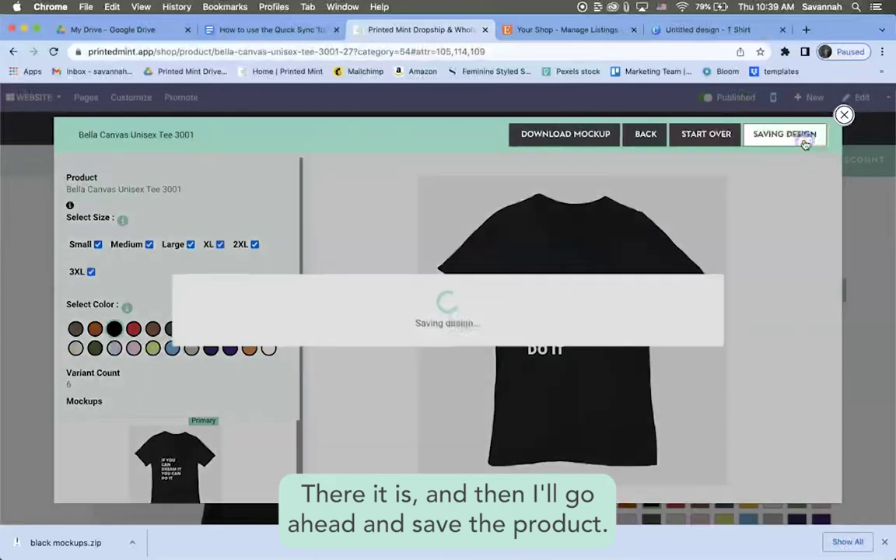
{"action": "type", "text": "Bl"}
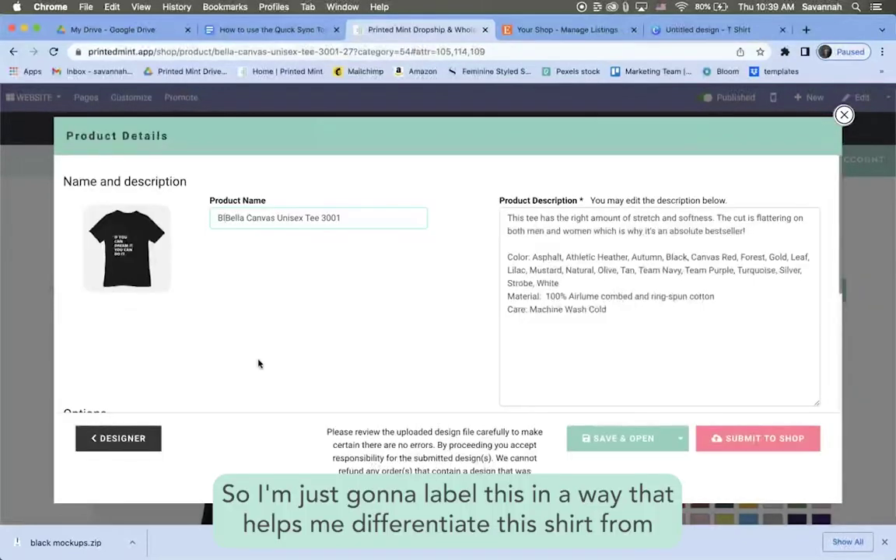
{"action": "type", "text": "ac"}
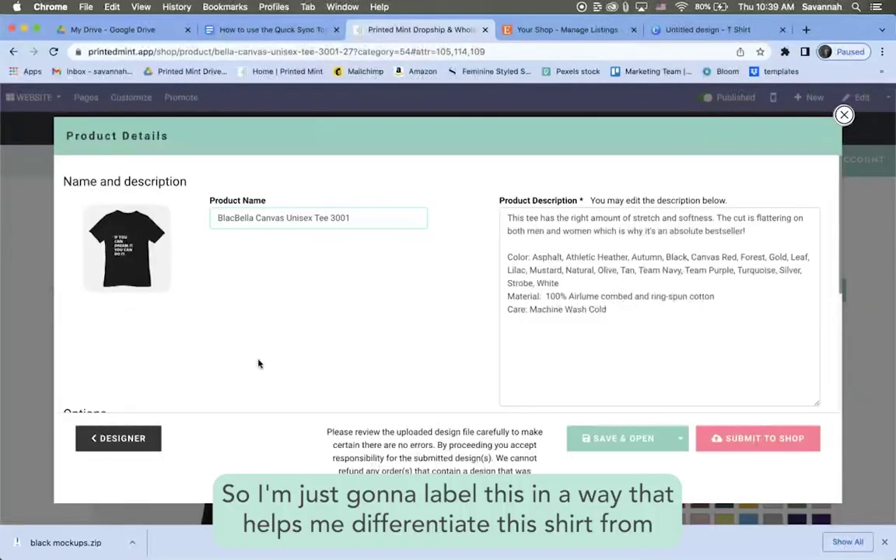
{"action": "type", "text": "k"}
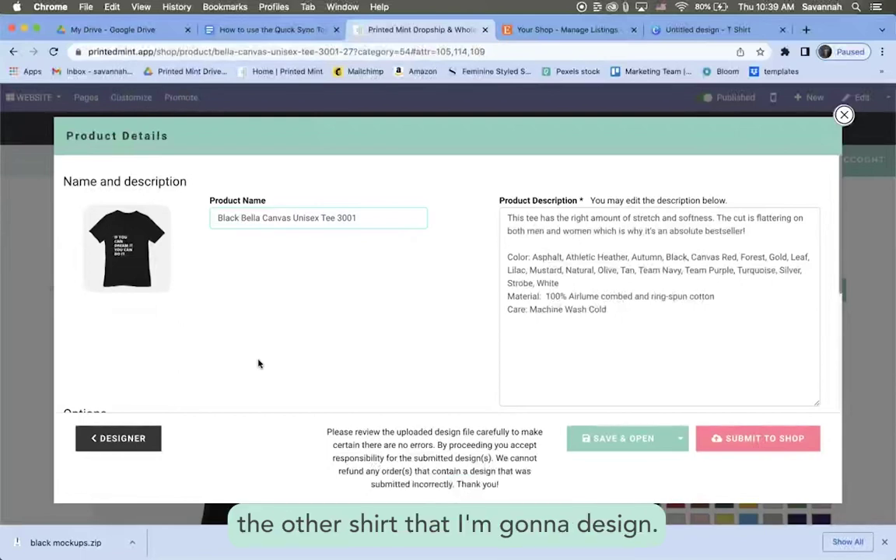
{"action": "type", "text": "if you can dream it"}
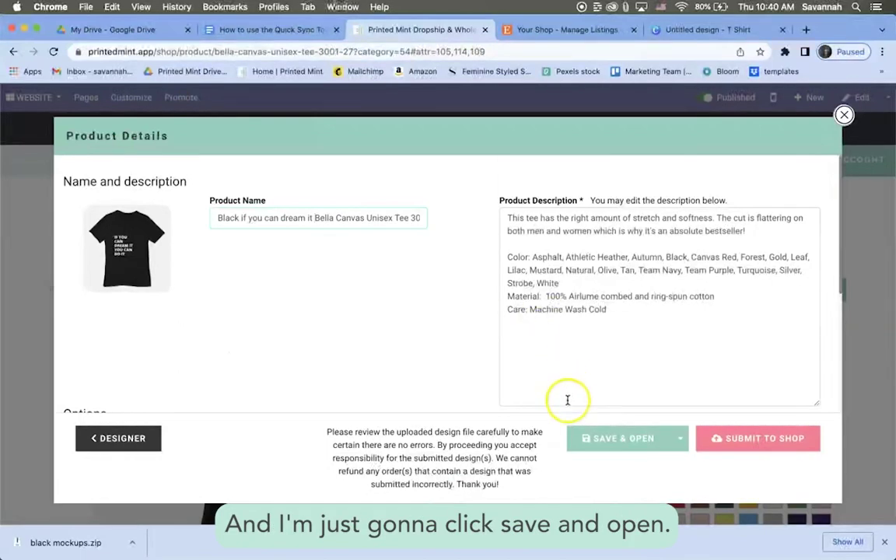
{"action": "left_click", "coordinate": [594, 440]}
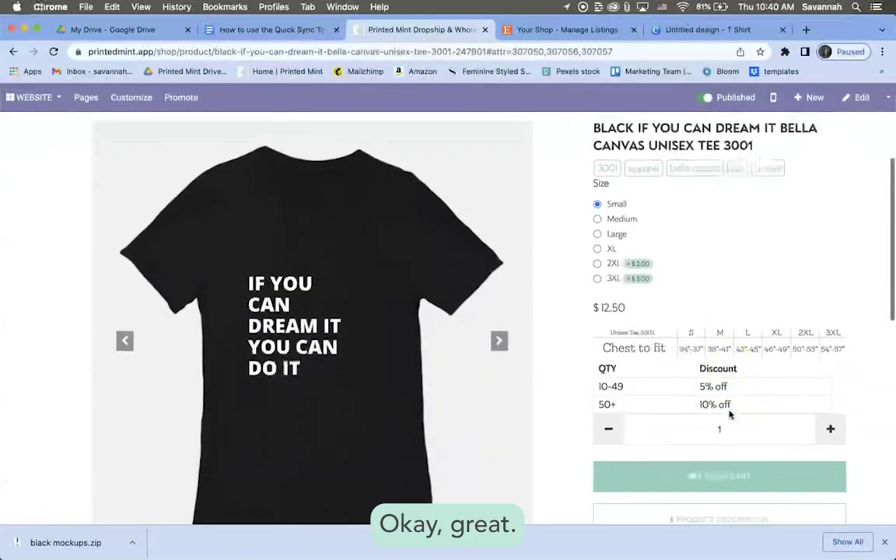
{"action": "scroll", "coordinate": [819, 330], "scroll_direction": "up", "scroll_amount": 2}
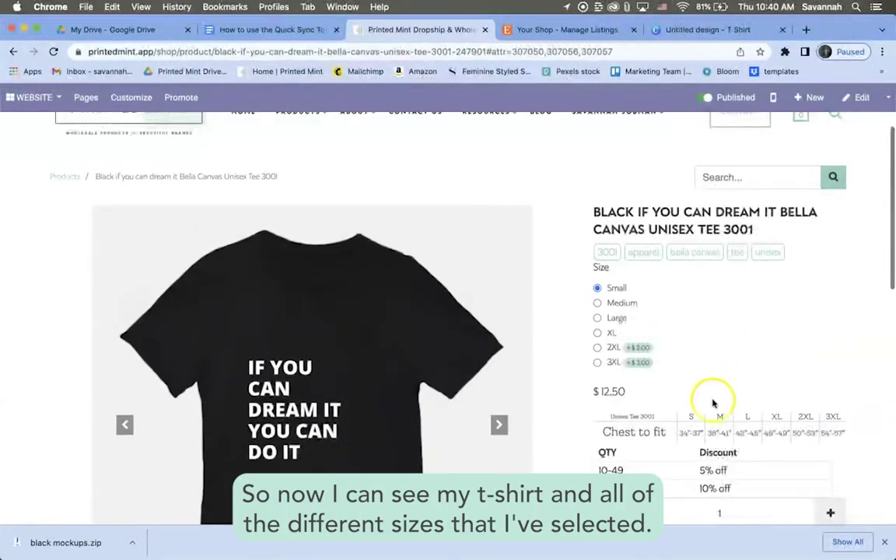
{"action": "scroll", "coordinate": [660, 320], "scroll_direction": "down", "scroll_amount": 4}
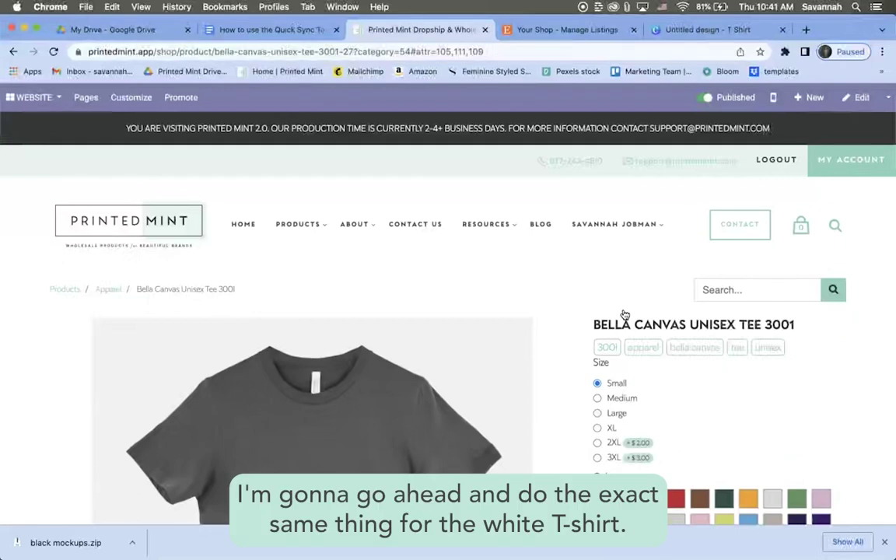
{"action": "scroll", "coordinate": [624, 314], "scroll_direction": "down", "scroll_amount": 3}
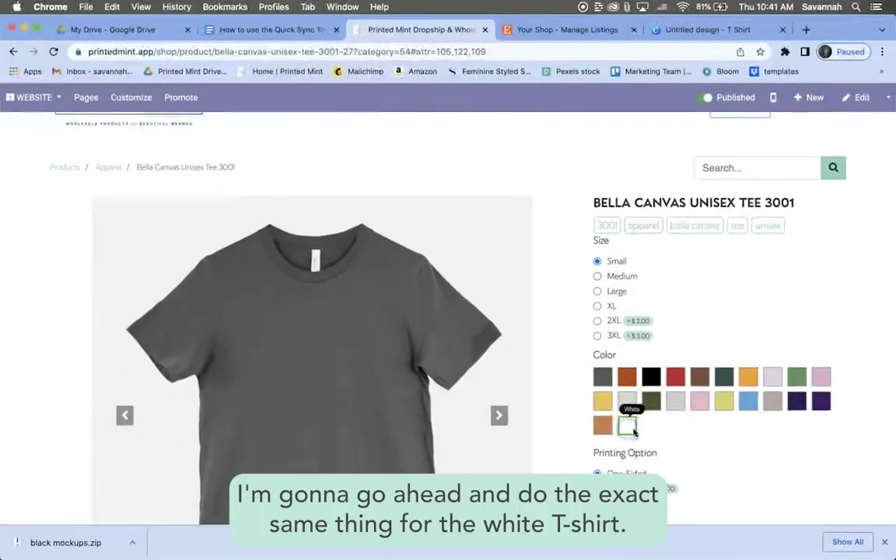
- Put 2.png on the front of a white Bella Canvas Unisex Tee 3001 and generate mockups
{"action": "left_click", "coordinate": [627, 425]}
{"action": "scroll", "coordinate": [685, 476], "scroll_direction": "down", "scroll_amount": 5}
{"action": "left_click", "coordinate": [684, 476]}
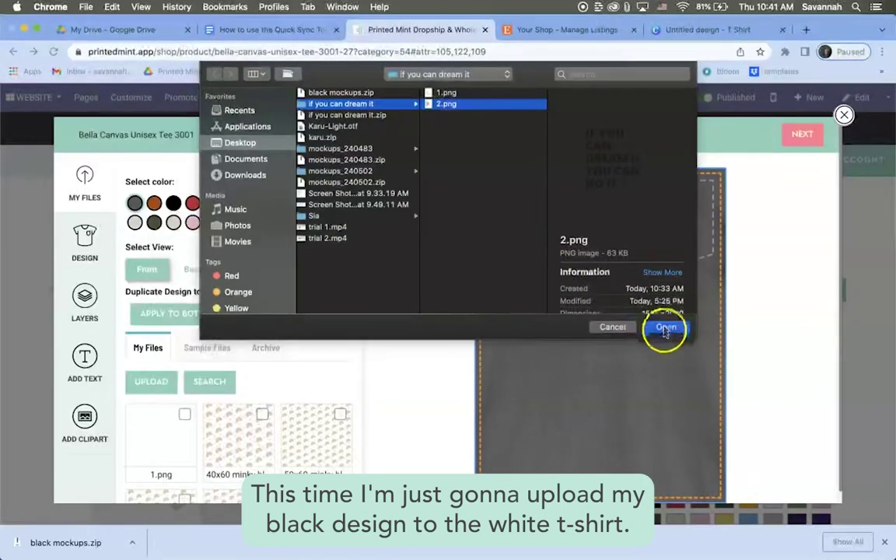
{"action": "left_click", "coordinate": [783, 326]}
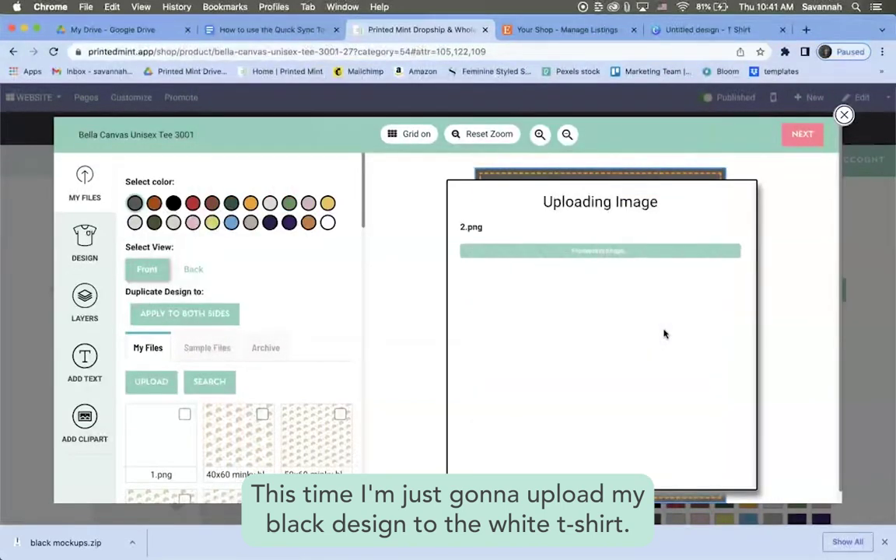
{"action": "left_click", "coordinate": [166, 441]}
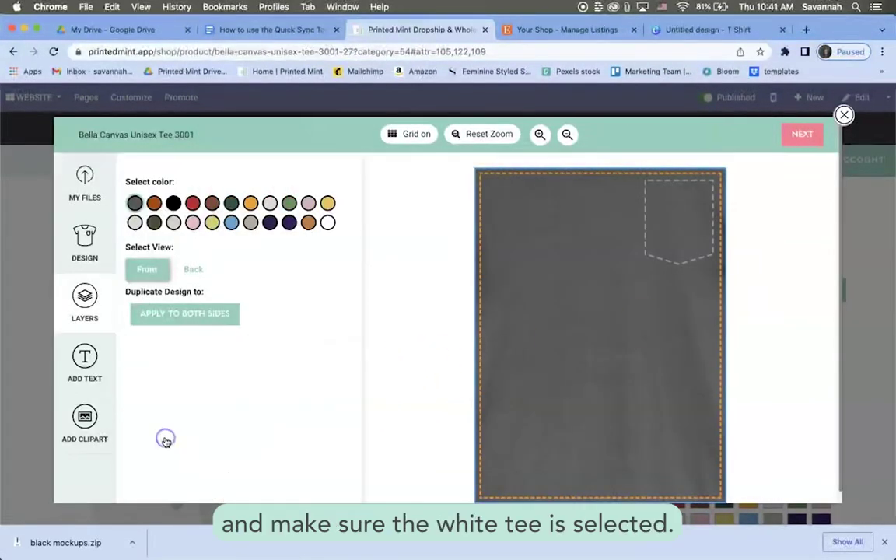
{"action": "left_click", "coordinate": [326, 224]}
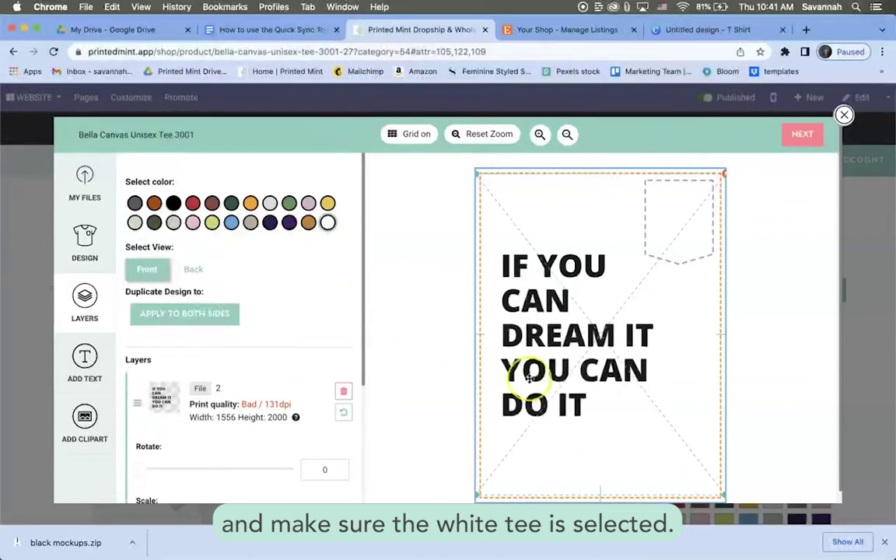
{"action": "left_click", "coordinate": [796, 139]}
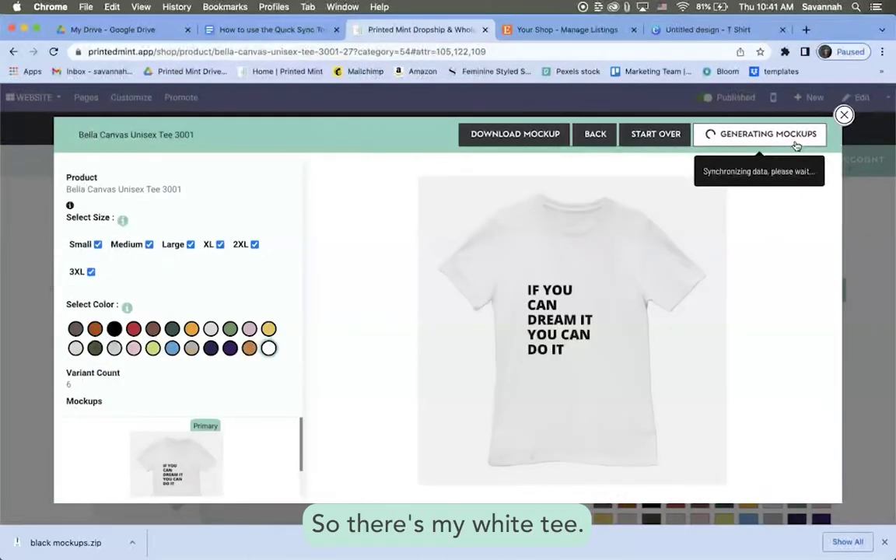
- Download the mockups as 'white mockups.zip' and save the white tee design as a product
{"action": "mouse_move", "coordinate": [215, 460]}
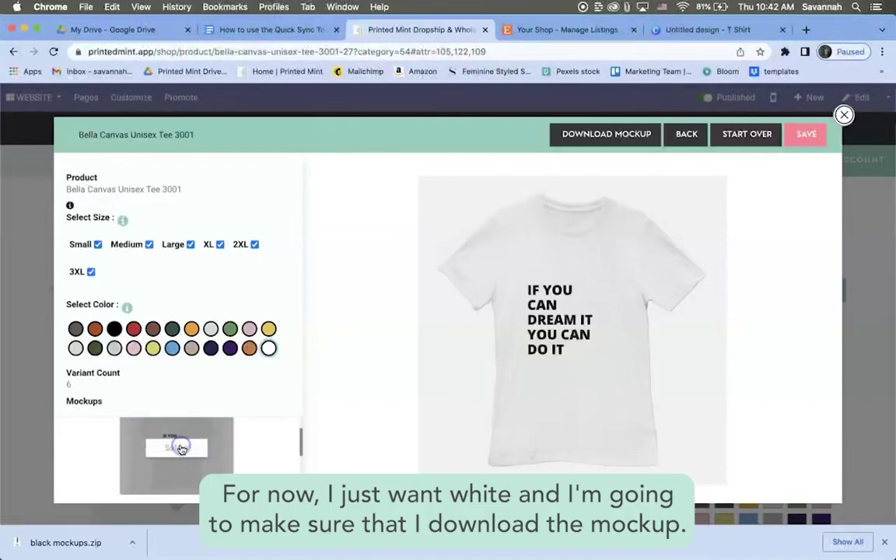
{"action": "left_click", "coordinate": [182, 450]}
{"action": "left_click", "coordinate": [392, 80]}
{"action": "type", "text": "white"}
{"action": "left_click", "coordinate": [678, 326]}
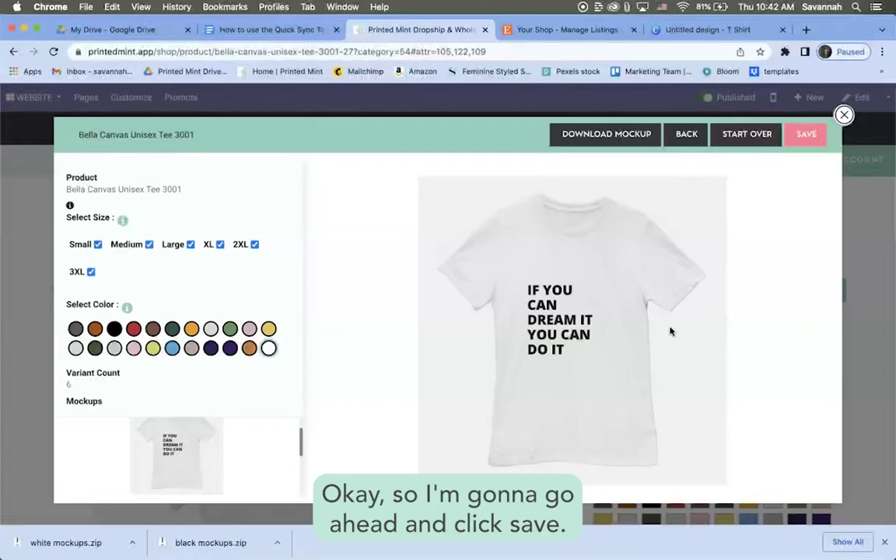
{"action": "left_click", "coordinate": [813, 137]}
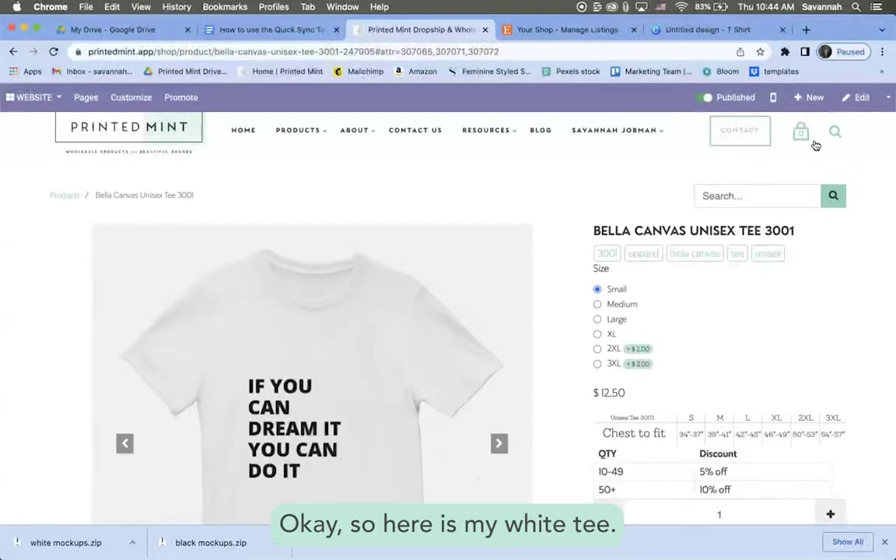
{"action": "scroll", "coordinate": [712, 336], "scroll_direction": "down", "scroll_amount": 5}
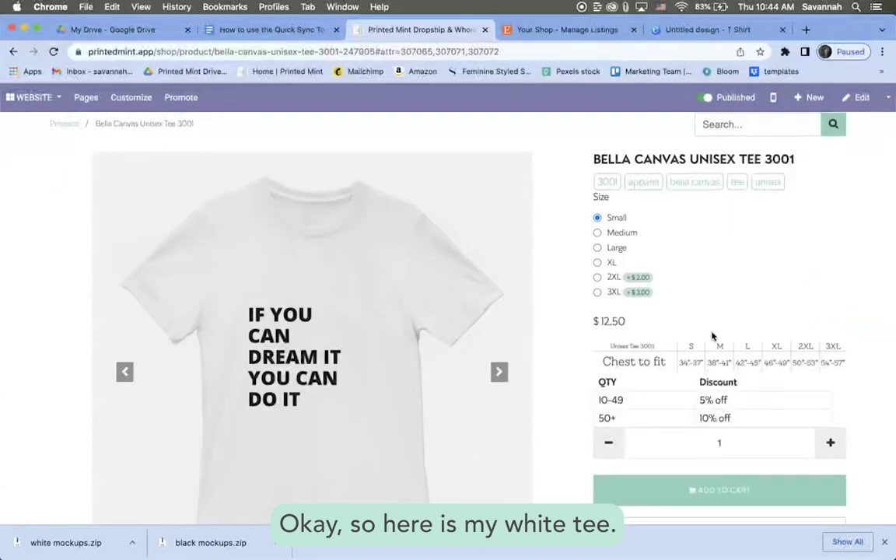
- Review the Etsy shop listings, including the 'If you can dream it…' tee at $35.00
{"action": "scroll", "coordinate": [712, 336], "scroll_direction": "up", "scroll_amount": 3}
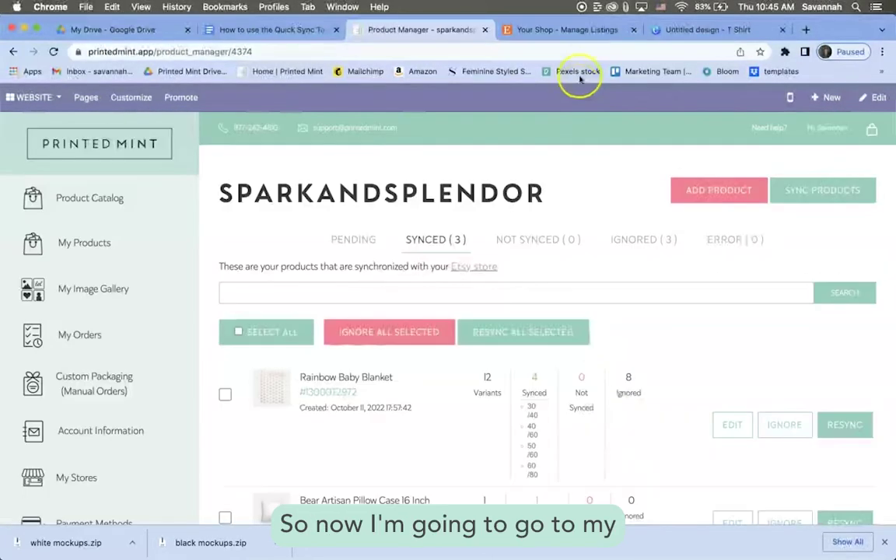
{"action": "left_click", "coordinate": [561, 29]}
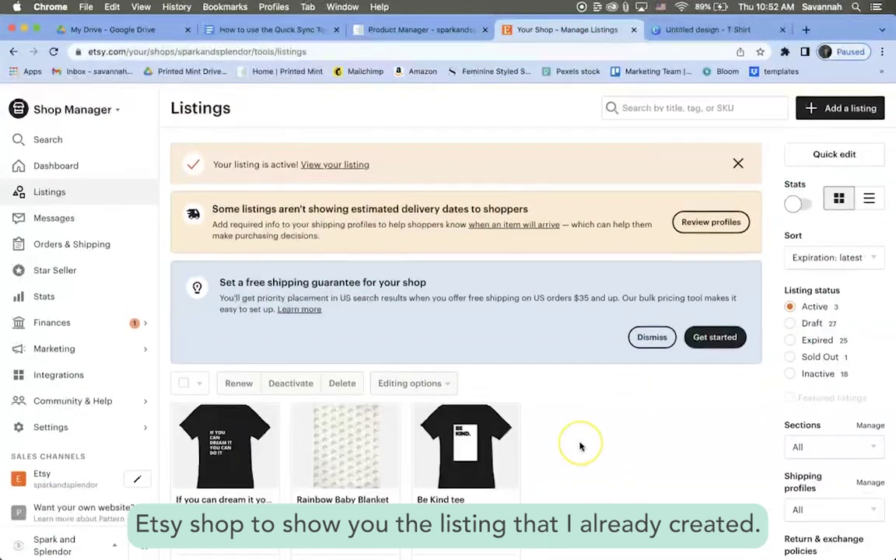
{"action": "scroll", "coordinate": [579, 445], "scroll_direction": "down", "scroll_amount": 5}
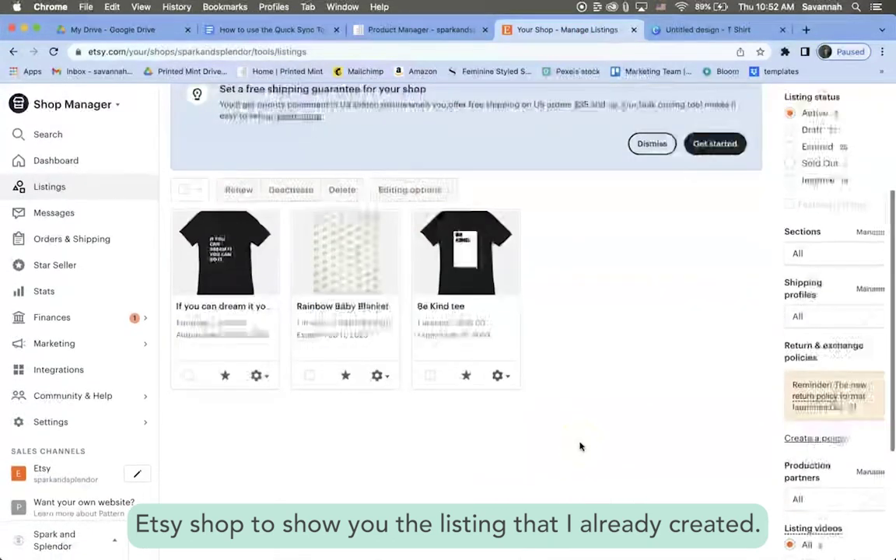
{"action": "scroll", "coordinate": [529, 200], "scroll_direction": "up", "scroll_amount": 4}
{"action": "scroll", "coordinate": [530, 200], "scroll_direction": "down", "scroll_amount": 2}
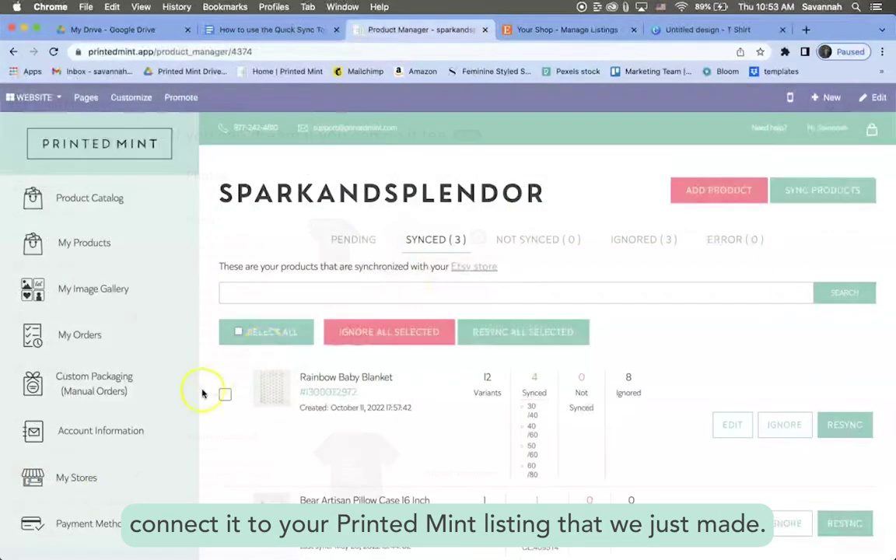
- Open the sparkandsplendor Etsy store's products: blanket, pillow case and sweatshirt synced
{"action": "left_click", "coordinate": [50, 482]}
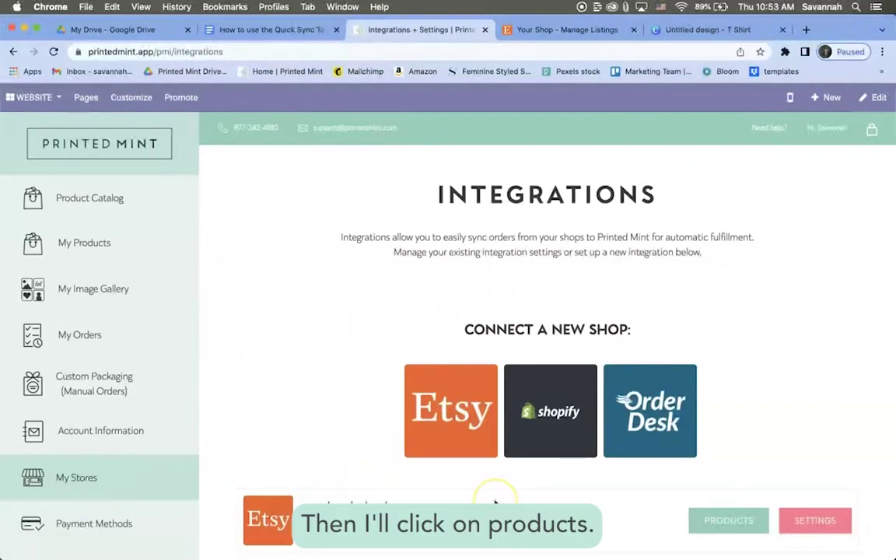
{"action": "left_click", "coordinate": [702, 527]}
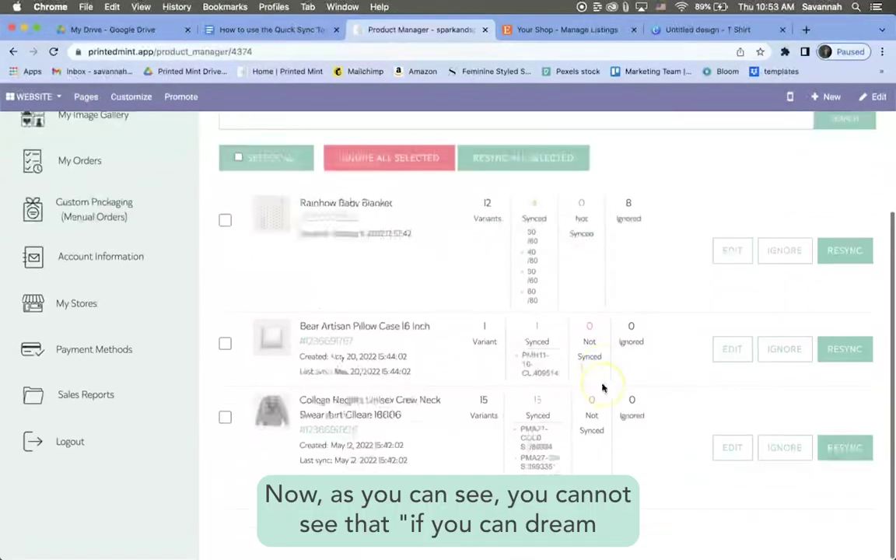
{"action": "scroll", "coordinate": [602, 387], "scroll_direction": "up", "scroll_amount": 3}
{"action": "scroll", "coordinate": [602, 387], "scroll_direction": "down", "scroll_amount": 2}
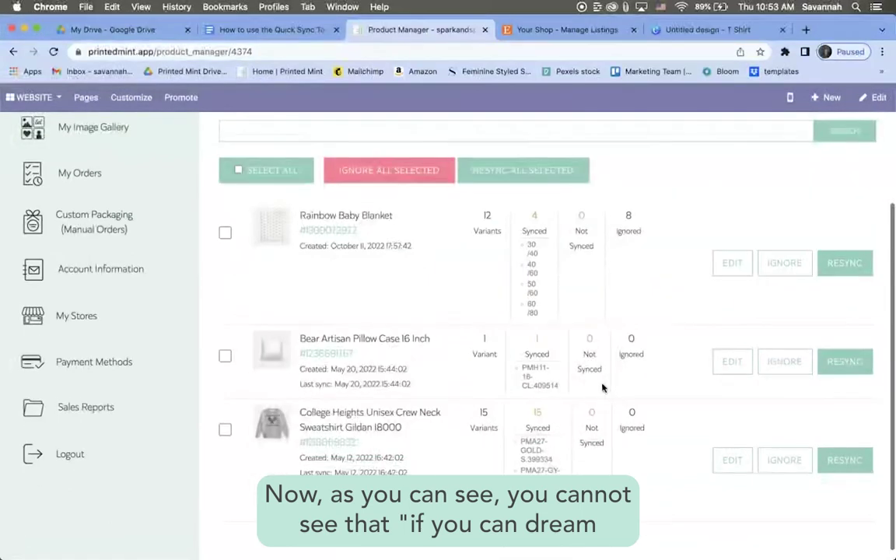
{"action": "scroll", "coordinate": [602, 387], "scroll_direction": "up", "scroll_amount": 4}
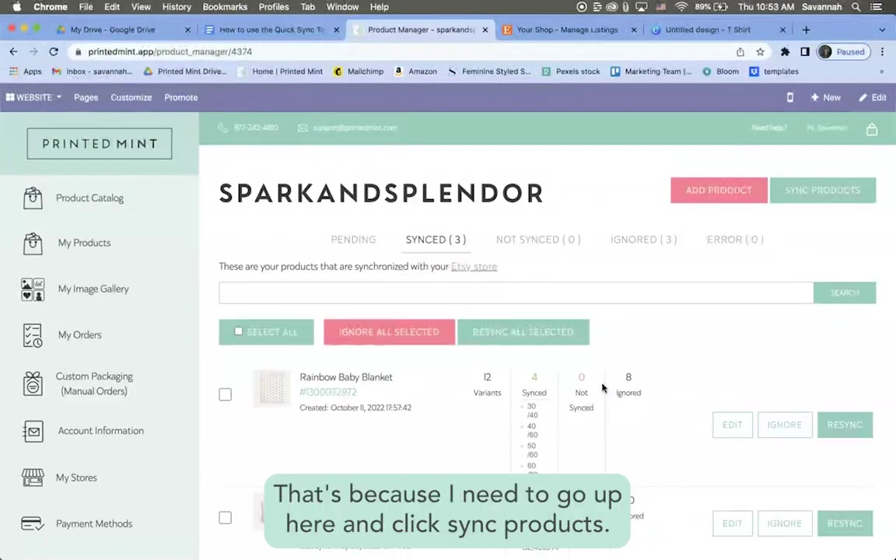
- Sync Etsy listings and show the tee's 12 unsynced variants in Not Synced
{"action": "left_click", "coordinate": [846, 198]}
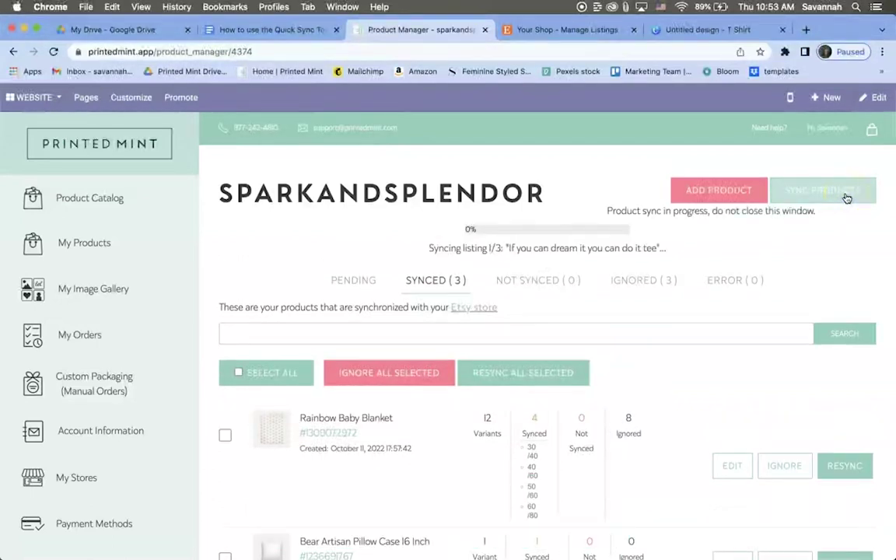
{"action": "left_click", "coordinate": [573, 251]}
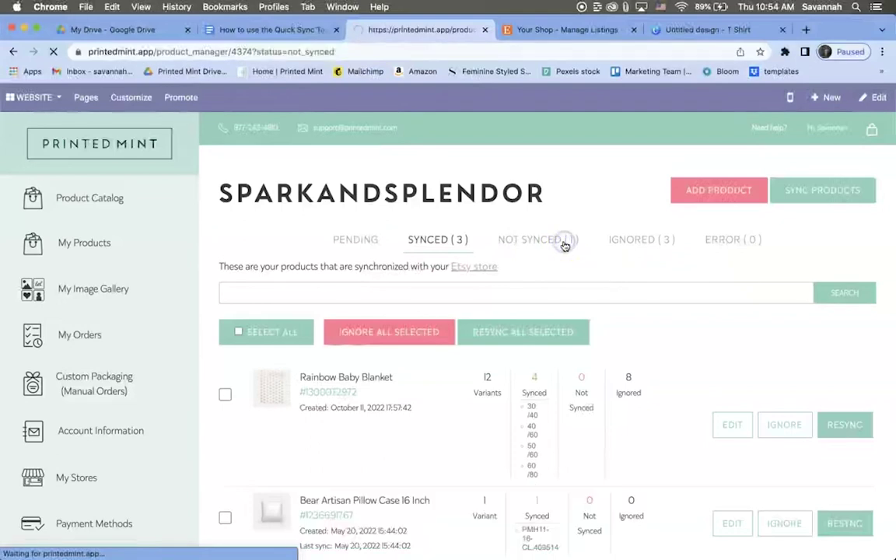
{"action": "left_click", "coordinate": [492, 384]}
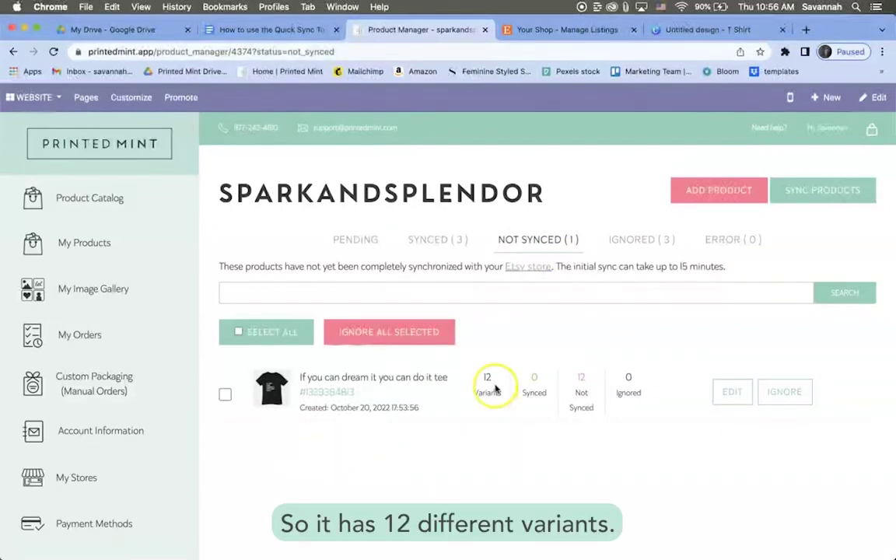
- Open variant matching for the tee and look through its Black and White variants
{"action": "left_click", "coordinate": [732, 392]}
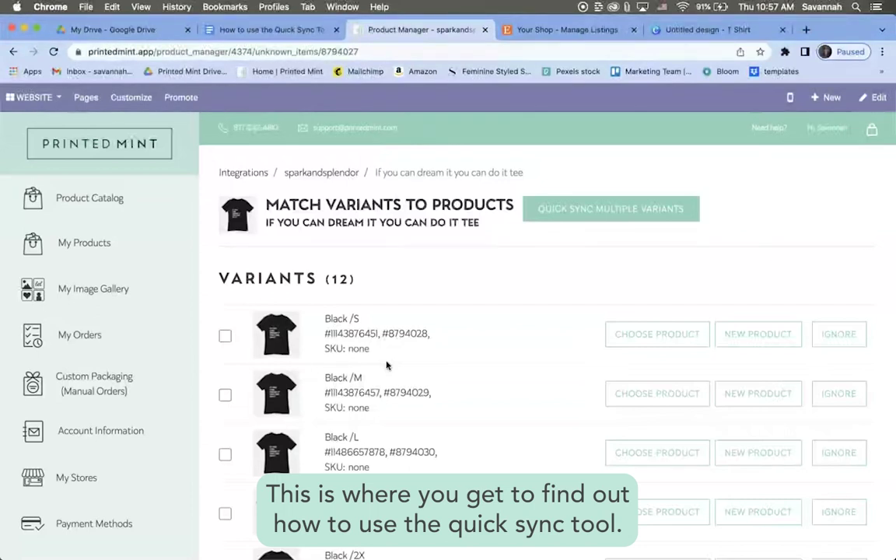
{"action": "scroll", "coordinate": [386, 365], "scroll_direction": "down", "scroll_amount": 1}
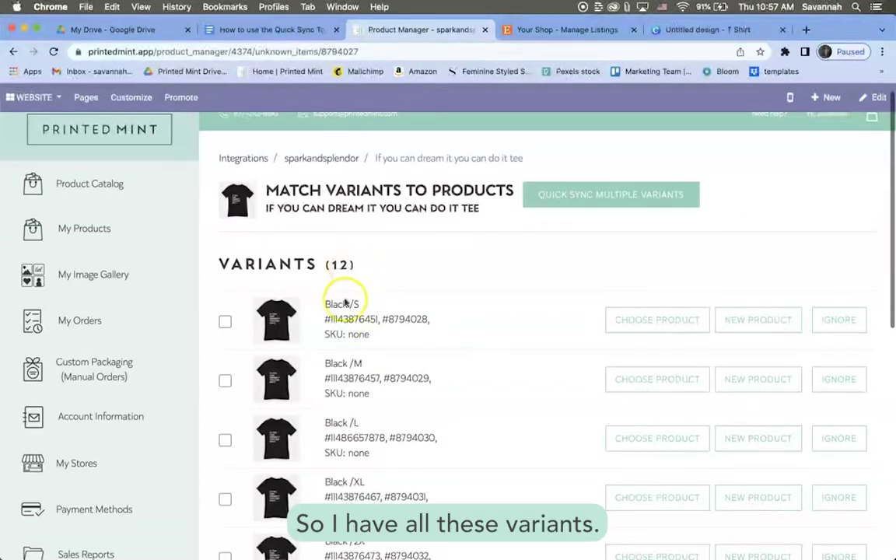
{"action": "scroll", "coordinate": [361, 398], "scroll_direction": "down", "scroll_amount": 2}
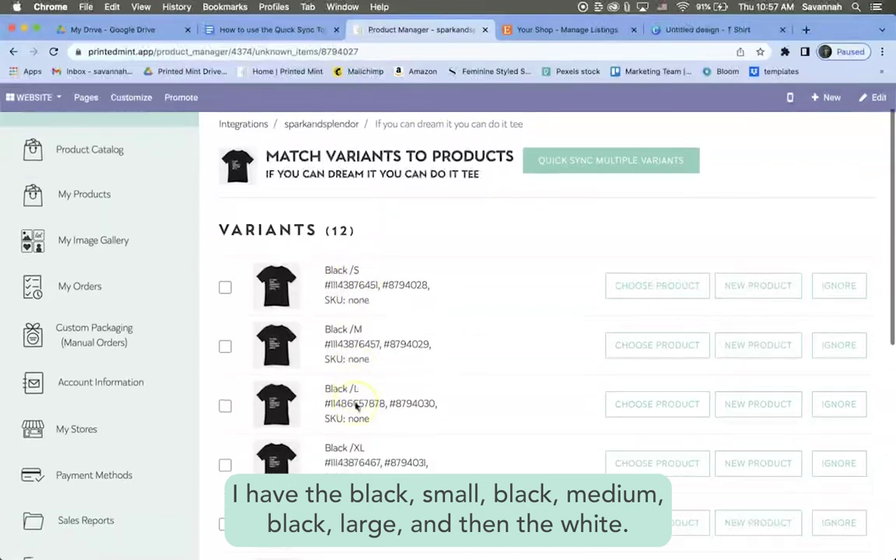
{"action": "scroll", "coordinate": [355, 404], "scroll_direction": "down", "scroll_amount": 10}
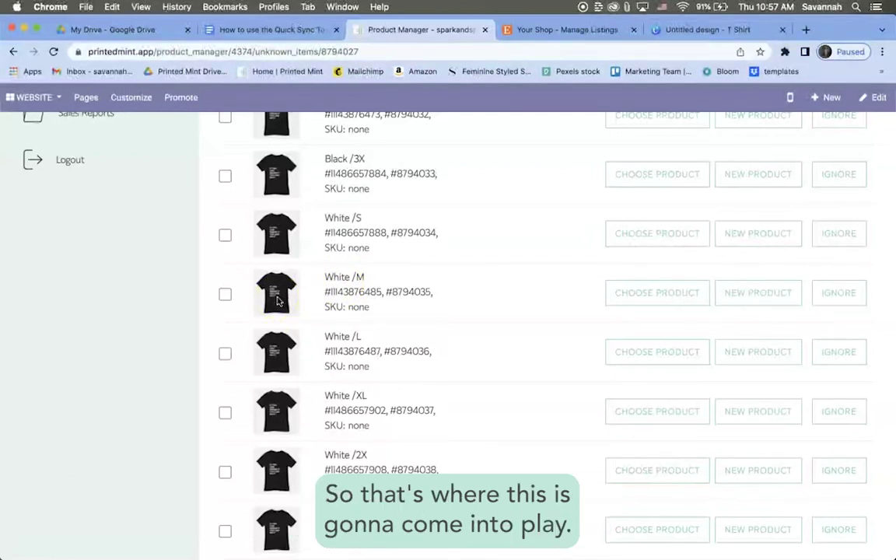
{"action": "scroll", "coordinate": [276, 302], "scroll_direction": "up", "scroll_amount": 10}
- Switch to multi-variant matching and choose the saved black 'If you can dream it' tee product
{"action": "left_click", "coordinate": [555, 208]}
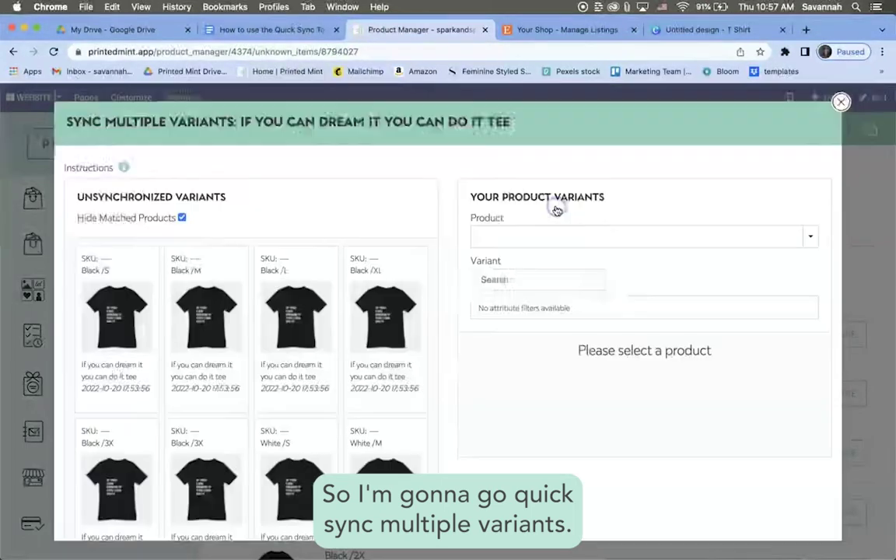
{"action": "left_click", "coordinate": [524, 236]}
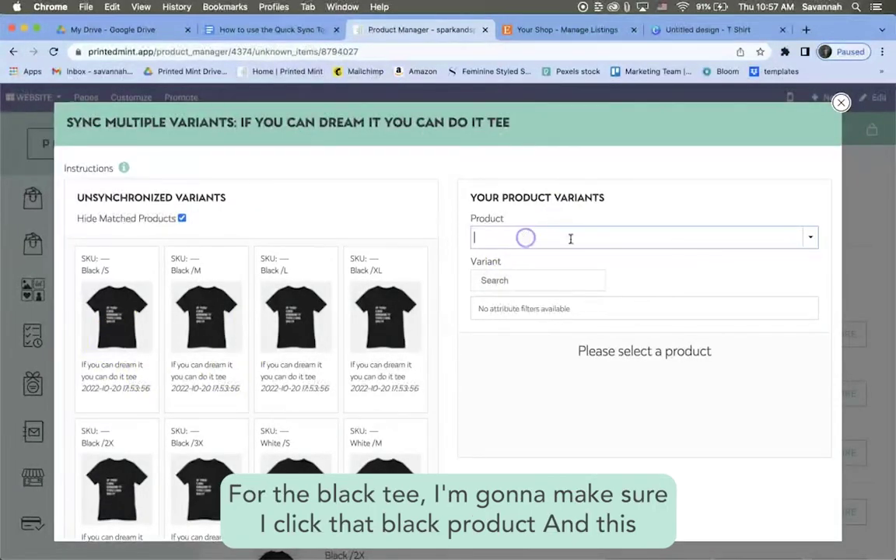
{"action": "left_click", "coordinate": [810, 238]}
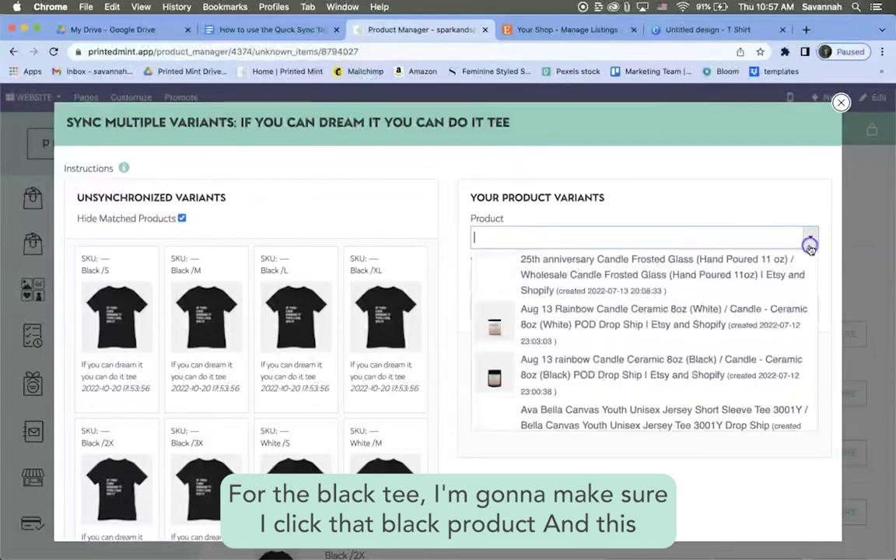
{"action": "scroll", "coordinate": [729, 381], "scroll_direction": "down", "scroll_amount": 2}
{"action": "left_click", "coordinate": [729, 384]}
{"action": "scroll", "coordinate": [645, 296], "scroll_direction": "down", "scroll_amount": 2}
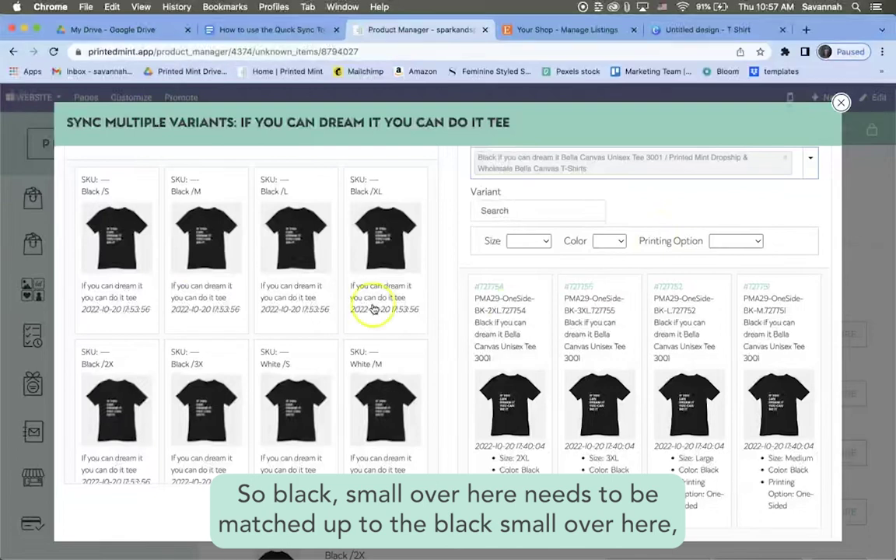
- Match Black/S, Black/M and Black/L to the black small, medium and large product variants
{"action": "left_click", "coordinate": [139, 269]}
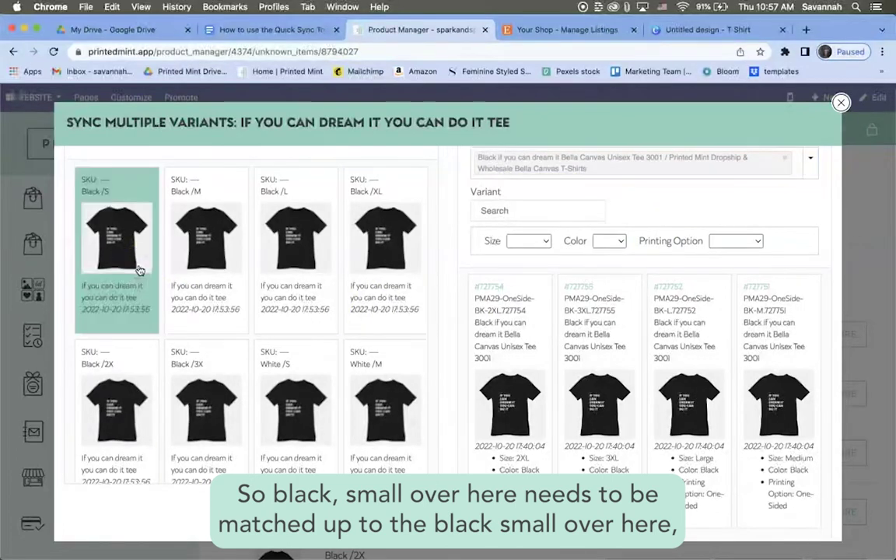
{"action": "scroll", "coordinate": [633, 420], "scroll_direction": "down", "scroll_amount": 3}
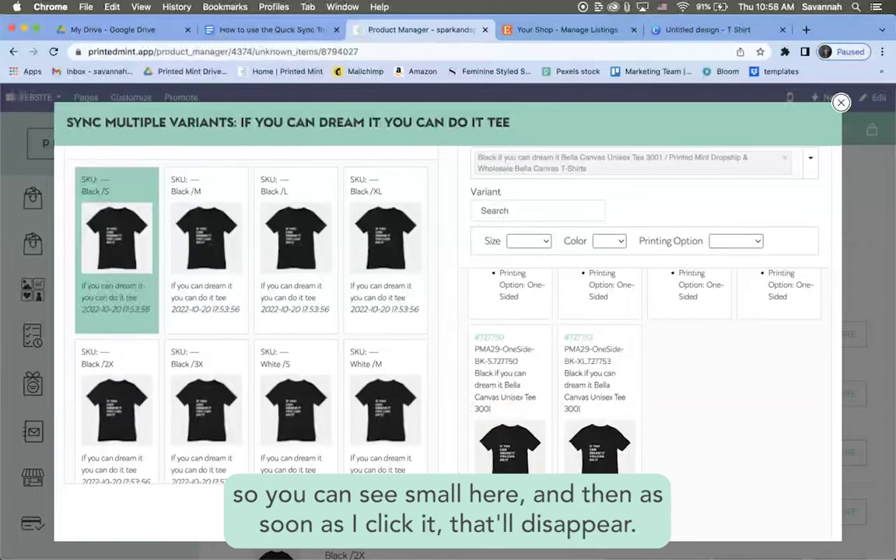
{"action": "left_click", "coordinate": [515, 420]}
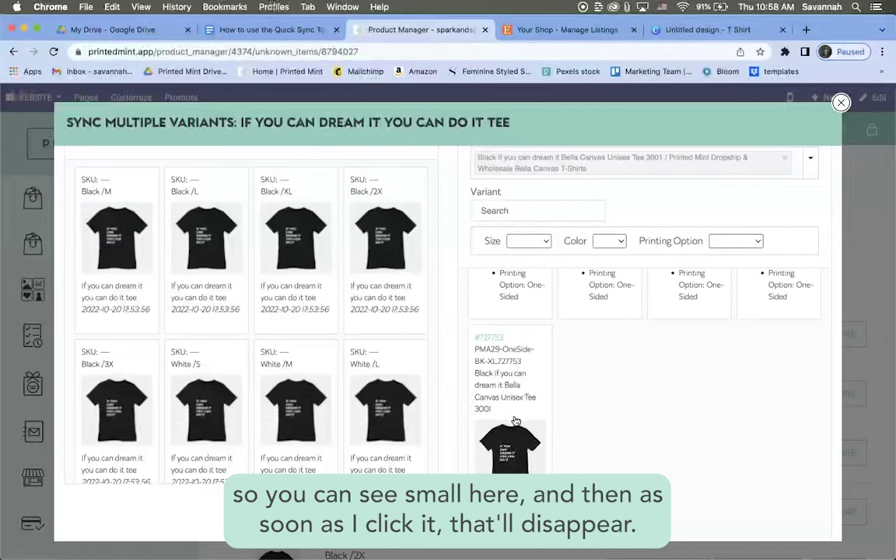
{"action": "left_click", "coordinate": [558, 462]}
{"action": "left_click", "coordinate": [134, 287]}
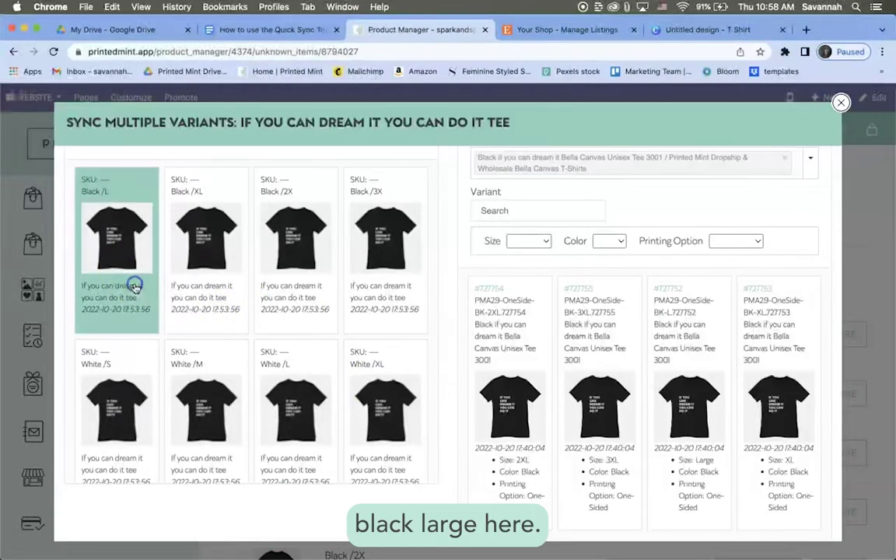
{"action": "left_click", "coordinate": [714, 368]}
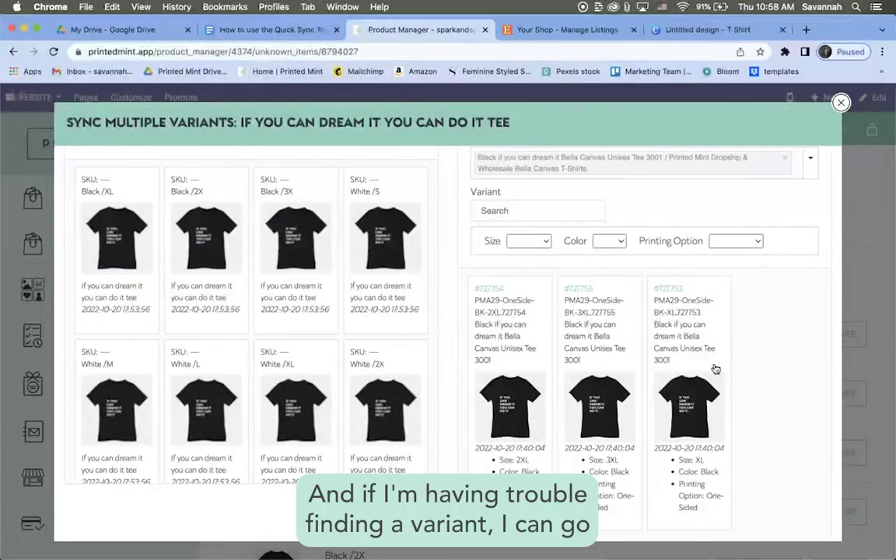
- Filter product variants to size XL and match Black/XL to the black XL variant
{"action": "left_click", "coordinate": [530, 247]}
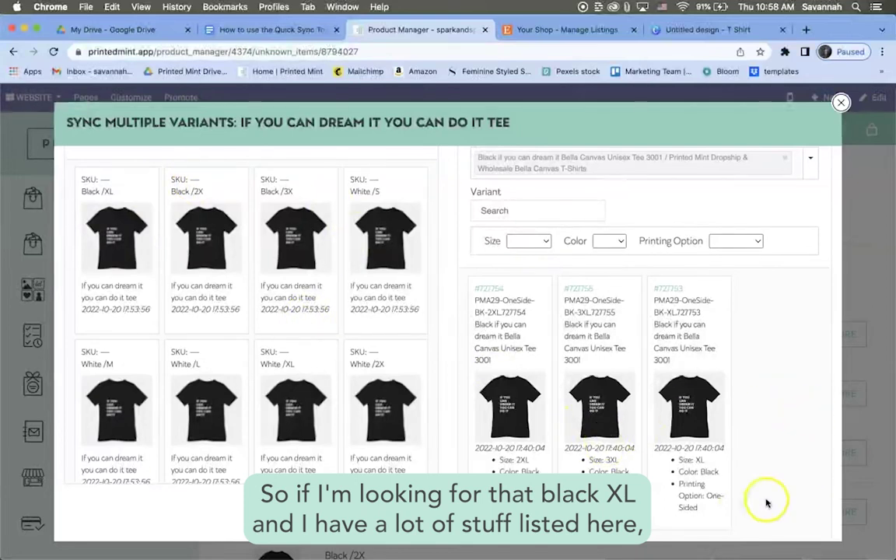
{"action": "left_click", "coordinate": [530, 241]}
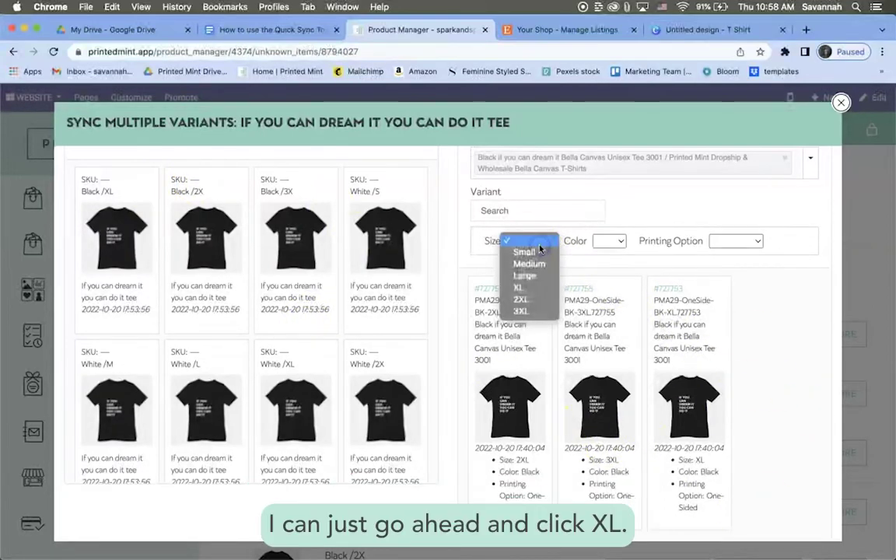
{"action": "left_click", "coordinate": [524, 287]}
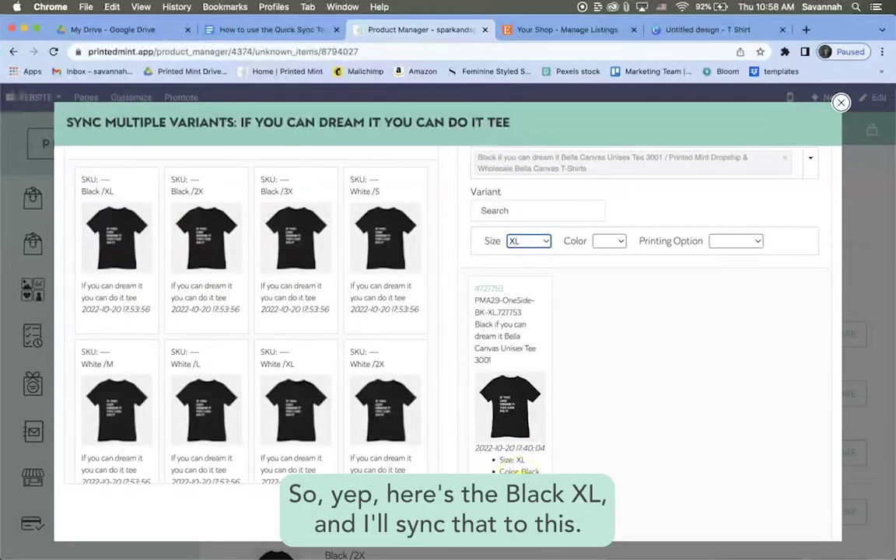
{"action": "left_click", "coordinate": [518, 469]}
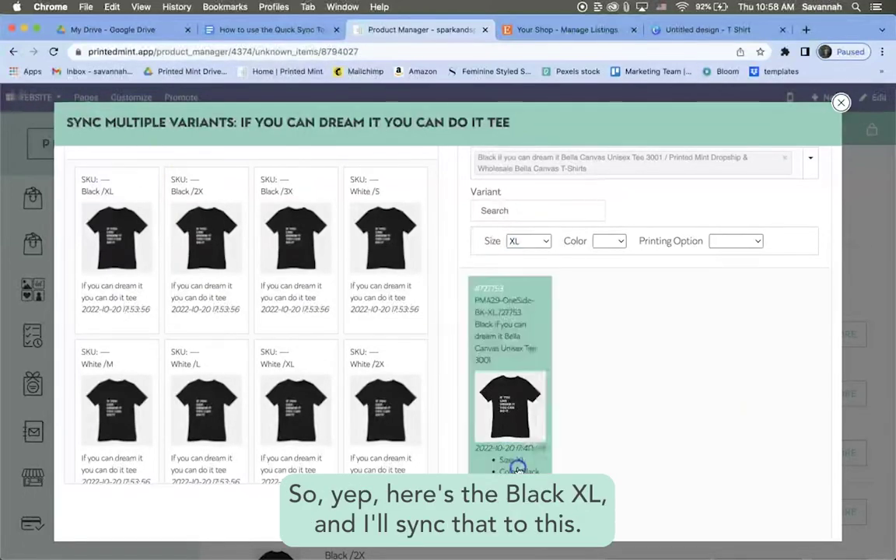
{"action": "left_click", "coordinate": [97, 297]}
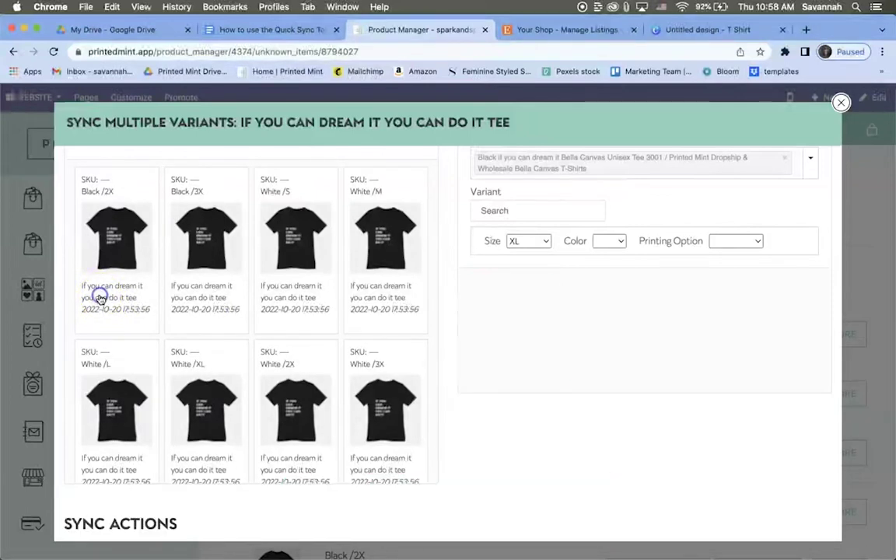
- Clear the size filter and match Black/2X and Black/3X to the black 2XL and 3XL variants
{"action": "left_click", "coordinate": [541, 246]}
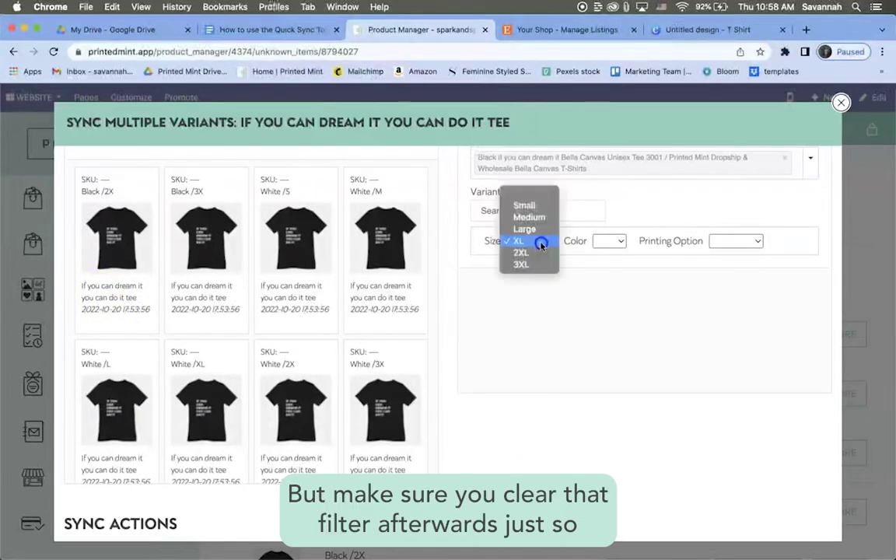
{"action": "left_click", "coordinate": [531, 192]}
{"action": "left_click", "coordinate": [506, 467]}
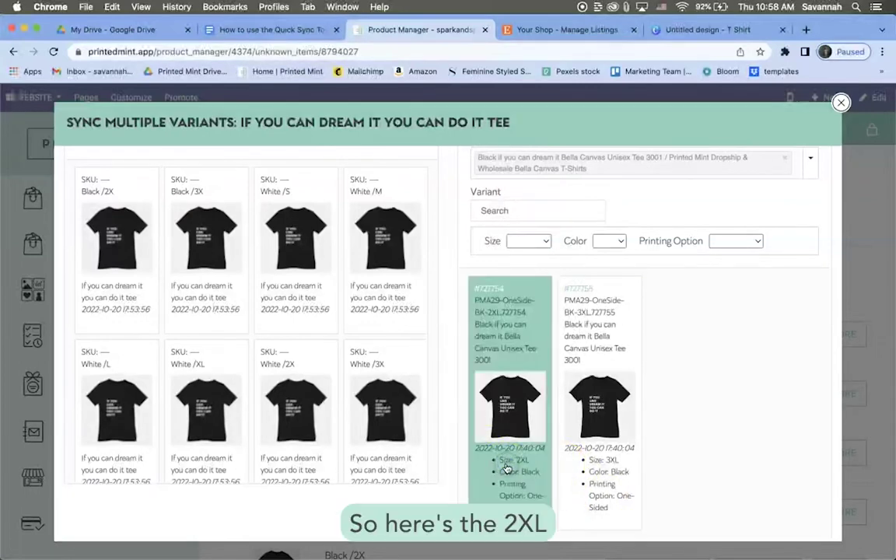
{"action": "left_click", "coordinate": [96, 260]}
{"action": "left_click", "coordinate": [497, 405]}
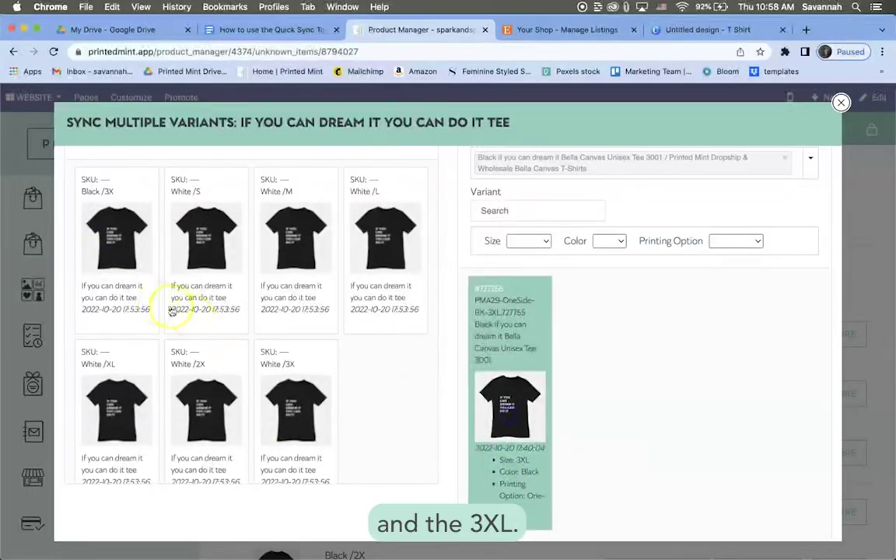
{"action": "left_click", "coordinate": [137, 306]}
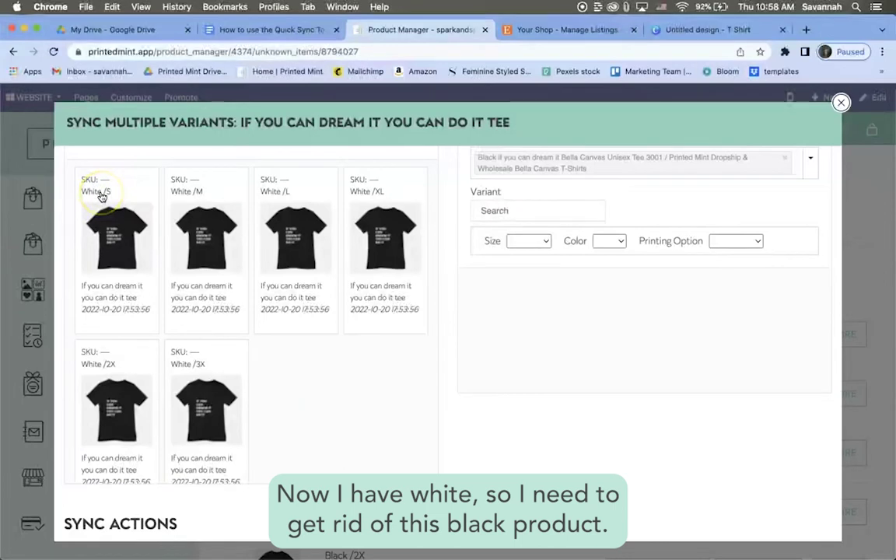
- Replace the black tee with the white Bella Canvas Unisex Tee 3001 as the chosen product
{"action": "scroll", "coordinate": [531, 362], "scroll_direction": "up", "scroll_amount": 3}
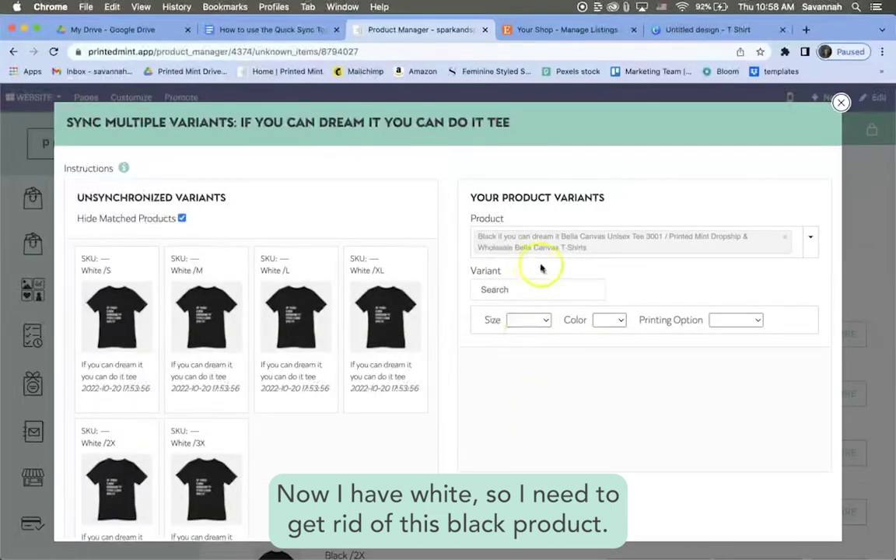
{"action": "left_click", "coordinate": [784, 236]}
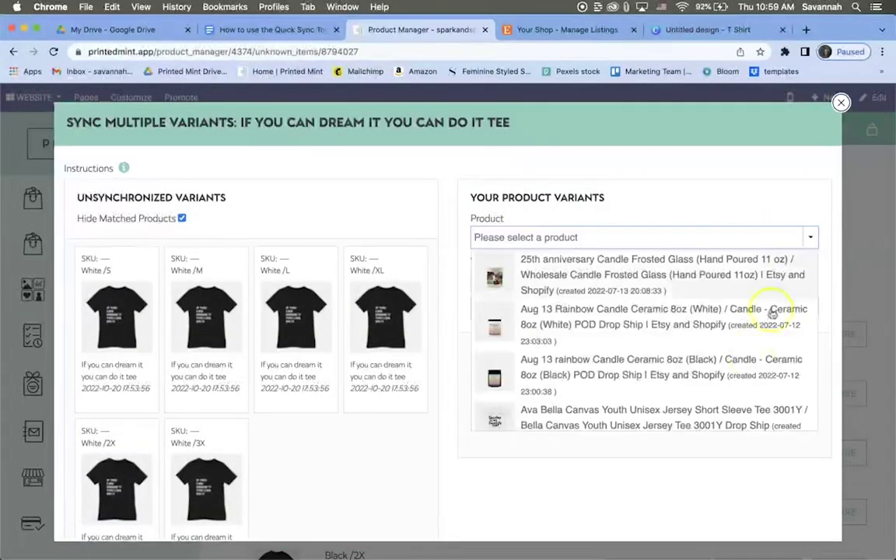
{"action": "scroll", "coordinate": [748, 366], "scroll_direction": "down", "scroll_amount": 10}
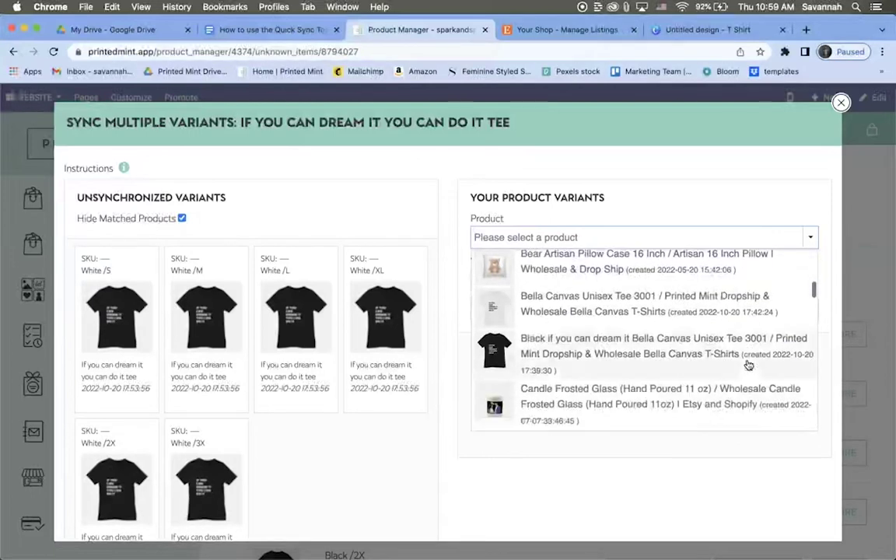
{"action": "left_click", "coordinate": [544, 268]}
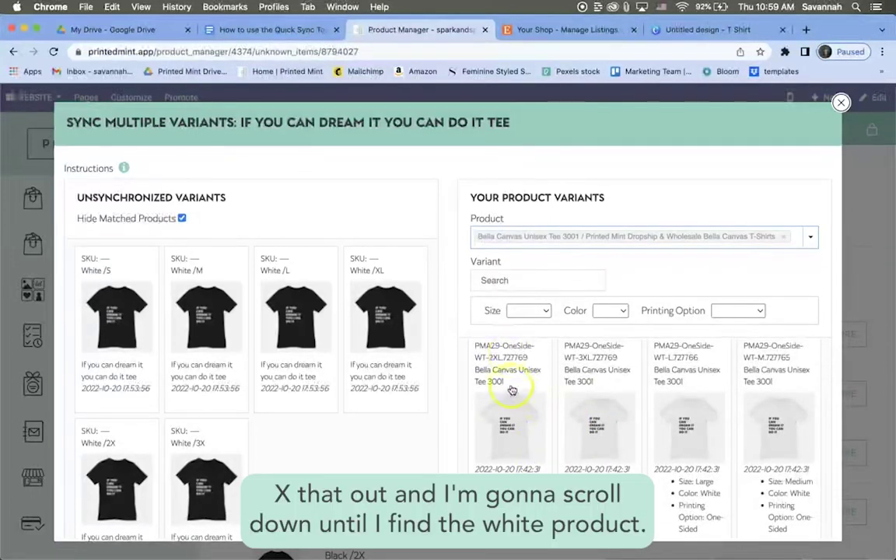
- Match White/2X, 3X, S, M, L and XL to their corresponding white product variants
{"action": "left_click", "coordinate": [513, 405]}
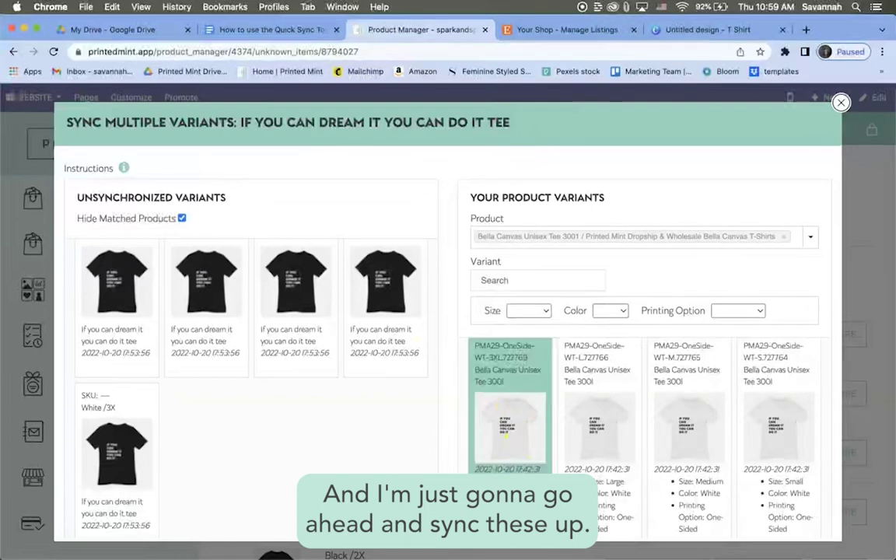
{"action": "scroll", "coordinate": [116, 368], "scroll_direction": "down", "scroll_amount": 1}
{"action": "left_click", "coordinate": [117, 368]}
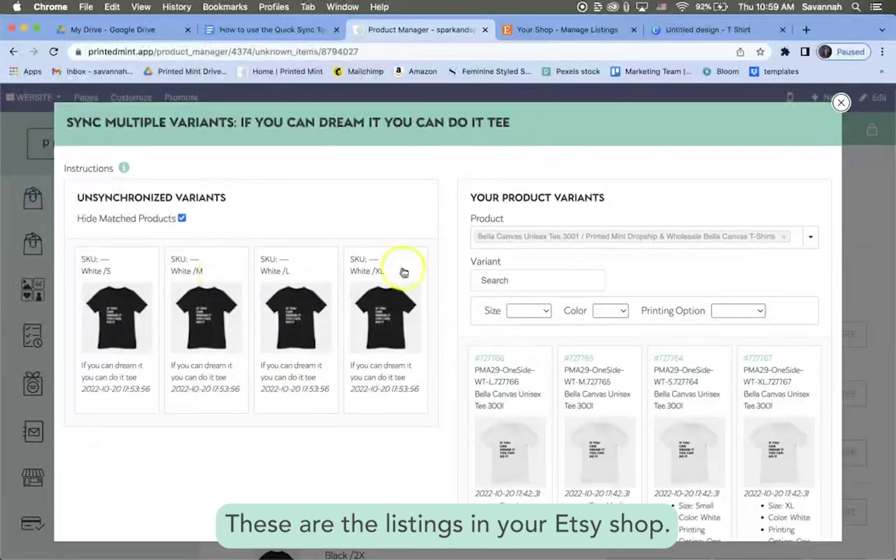
{"action": "left_click", "coordinate": [144, 316]}
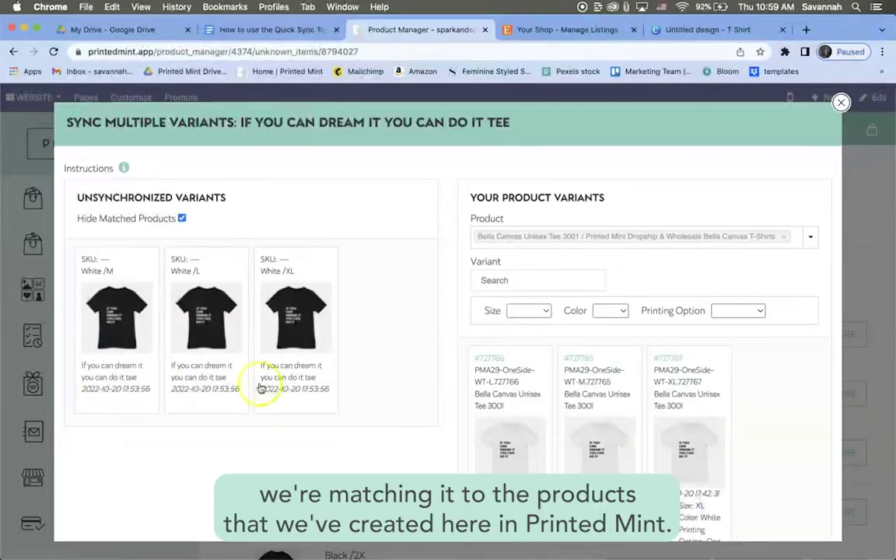
{"action": "left_click", "coordinate": [116, 360]}
{"action": "left_click", "coordinate": [102, 360]}
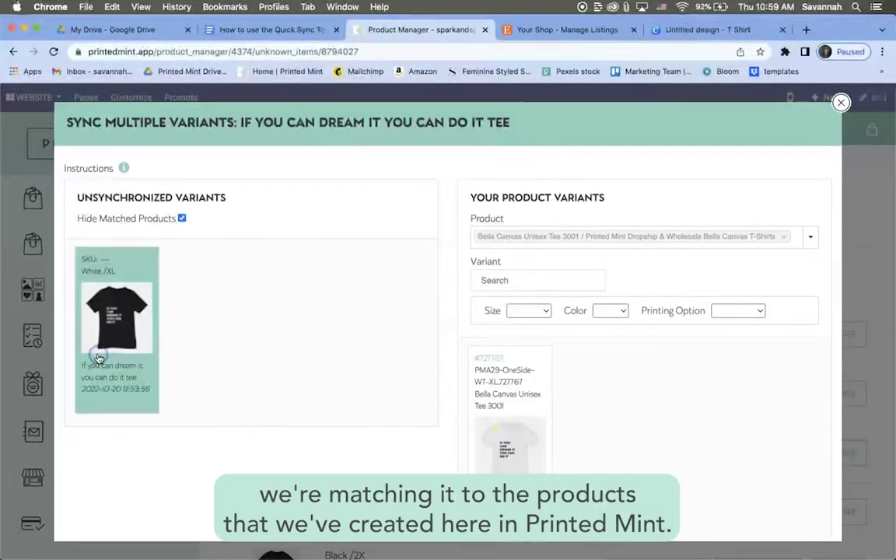
{"action": "left_click", "coordinate": [96, 360]}
{"action": "scroll", "coordinate": [521, 401], "scroll_direction": "down", "scroll_amount": 5}
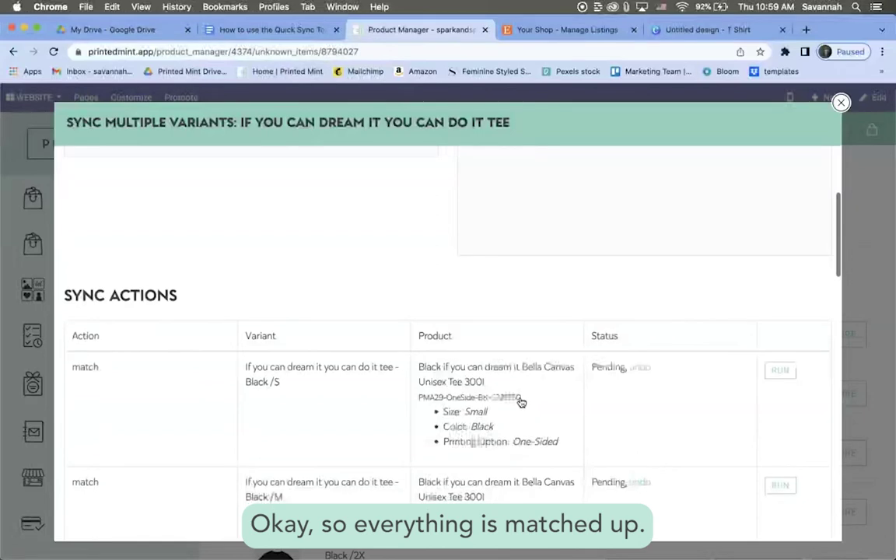
- Apply all 12 pending match actions at the end of the Sync Actions table
{"action": "scroll", "coordinate": [521, 401], "scroll_direction": "up", "scroll_amount": 10}
{"action": "scroll", "coordinate": [352, 398], "scroll_direction": "down", "scroll_amount": 15}
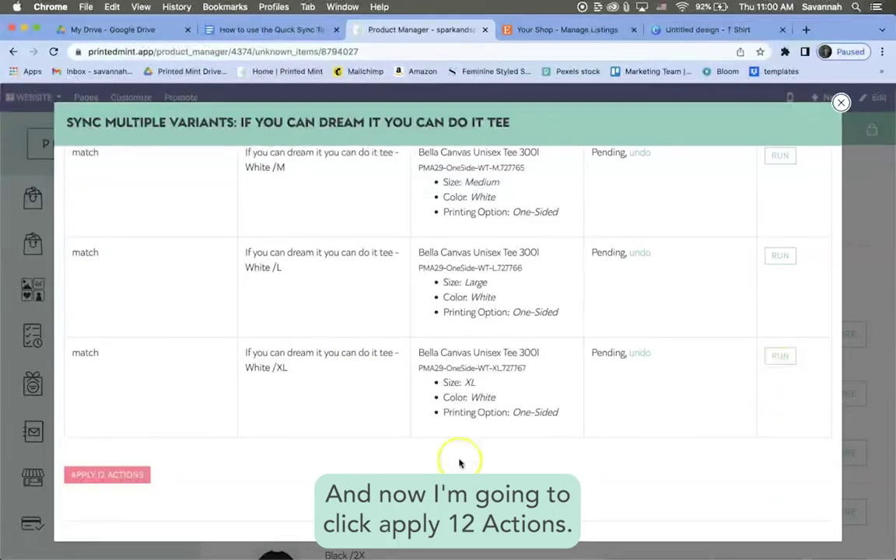
{"action": "left_click", "coordinate": [100, 472]}
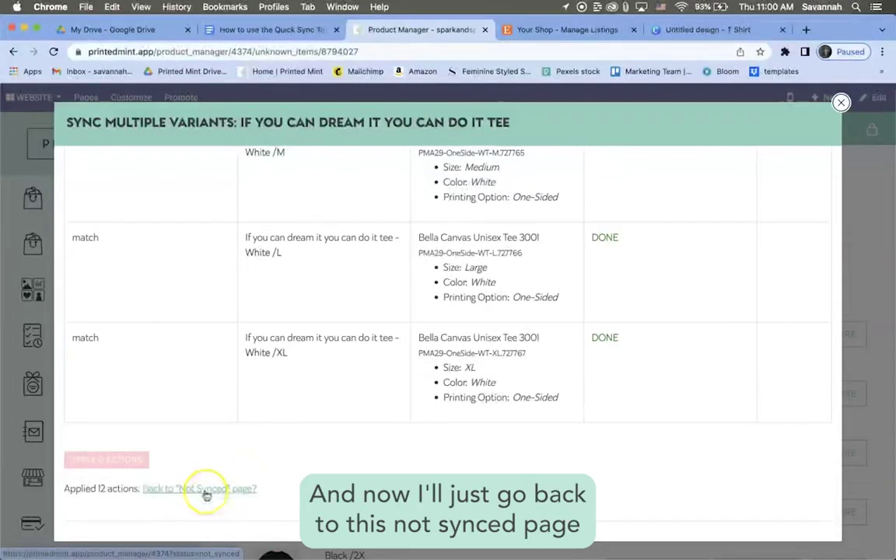
- Return to the Not Synced page, now showing 0, and switch to the Synced products list
{"action": "left_click", "coordinate": [206, 491]}
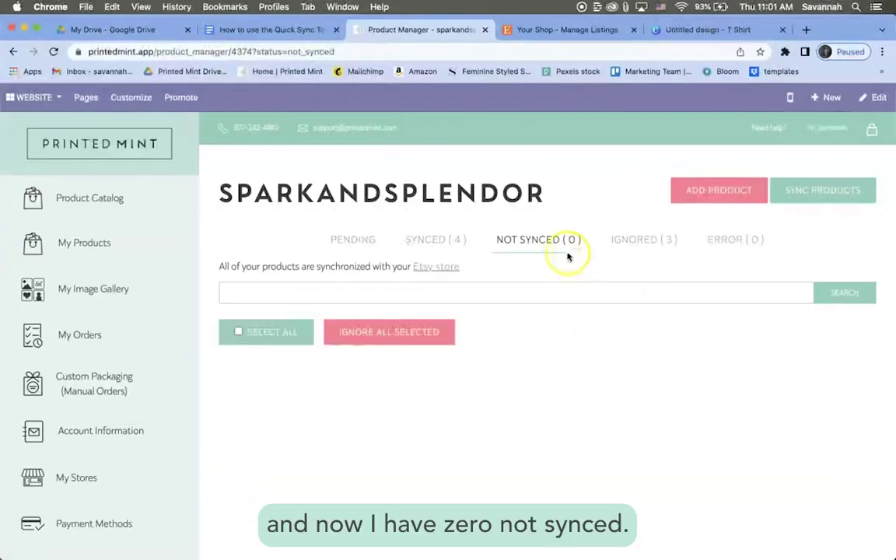
{"action": "left_click", "coordinate": [439, 241]}
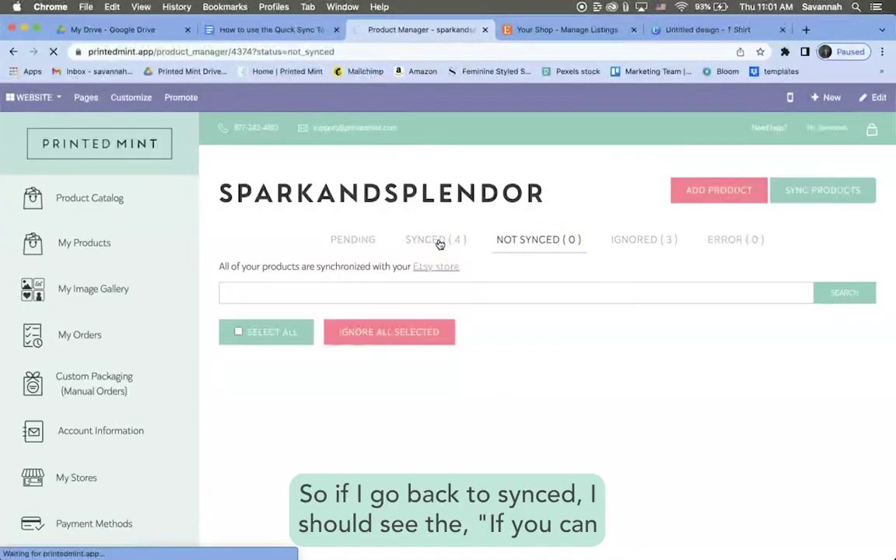